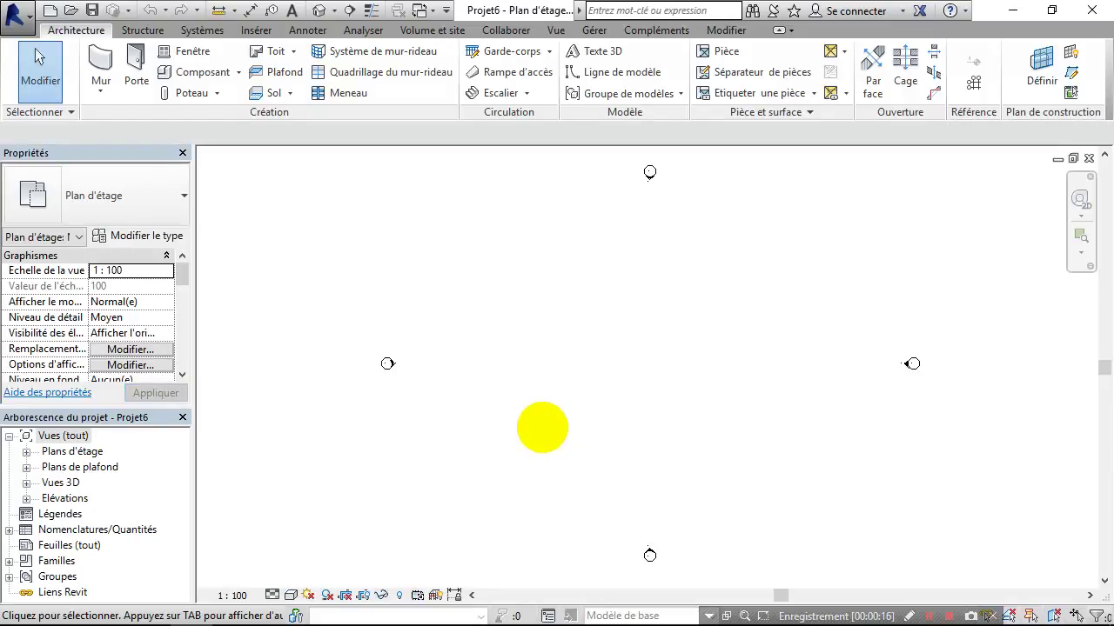
pyautogui.moveTo(867, 616); pyautogui.dragTo(825, 616)
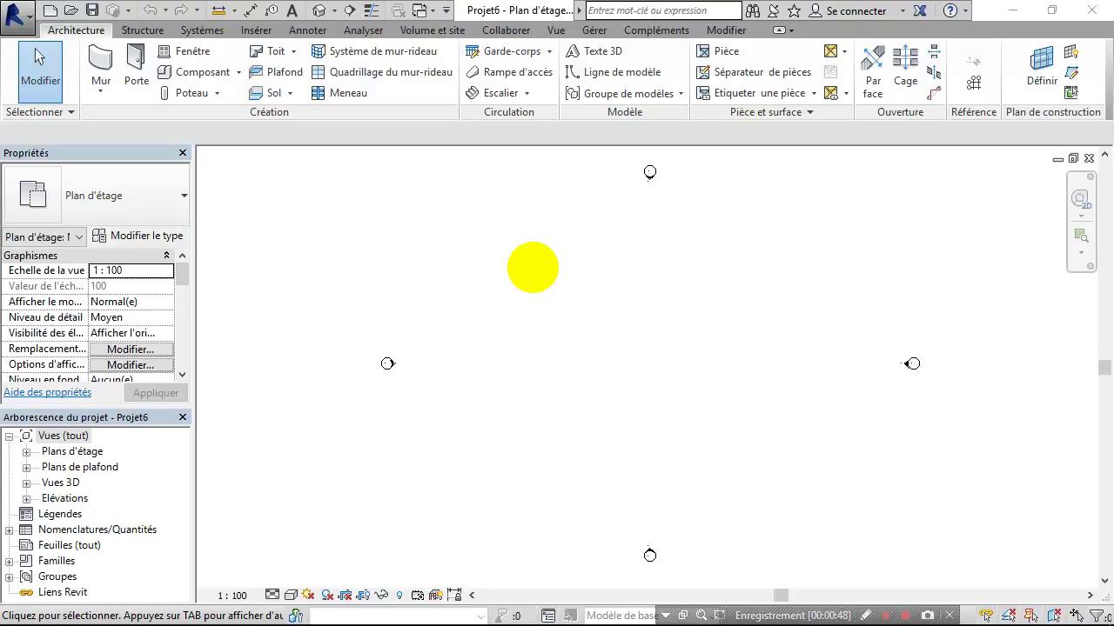
# Undock the project browser so it floats over the drawing area, and widen it
pyautogui.click(87, 416)
pyautogui.moveTo(294, 374); pyautogui.dragTo(439, 67)
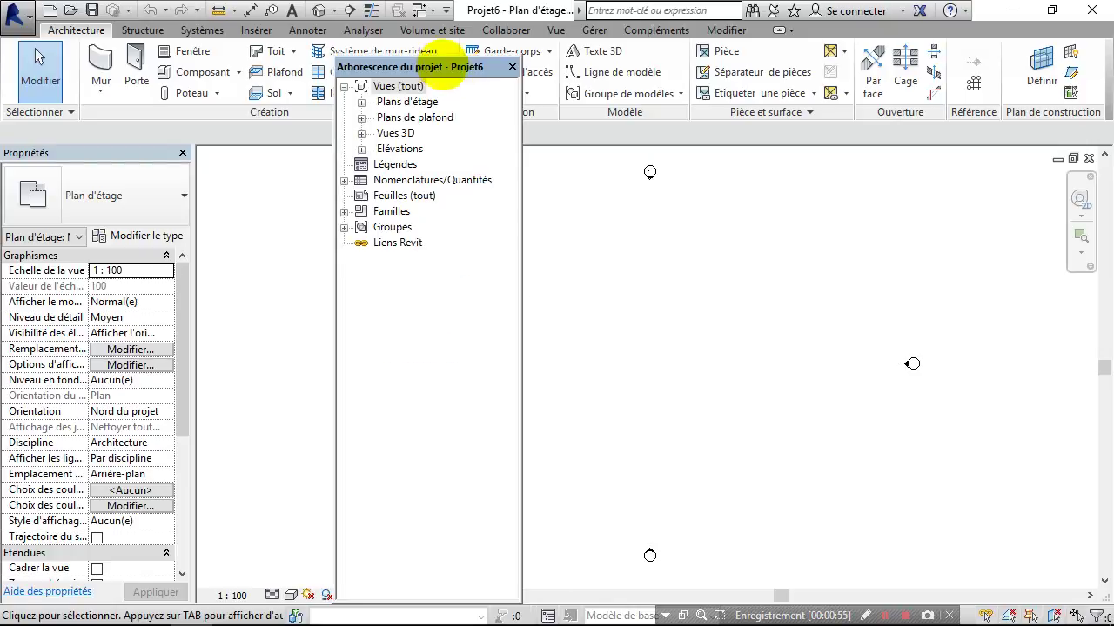
pyautogui.moveTo(521, 234); pyautogui.dragTo(812, 240)
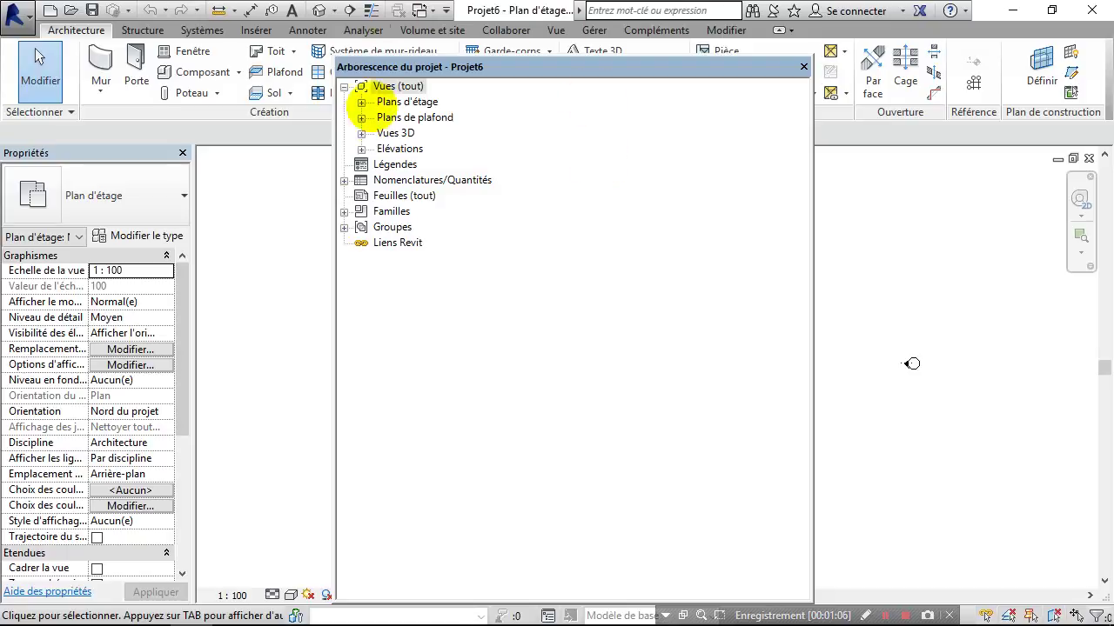
# Collapse the Vues (tout) branch of the project browser and look into the Nomenclatures/Quantités branch
pyautogui.click(344, 86)
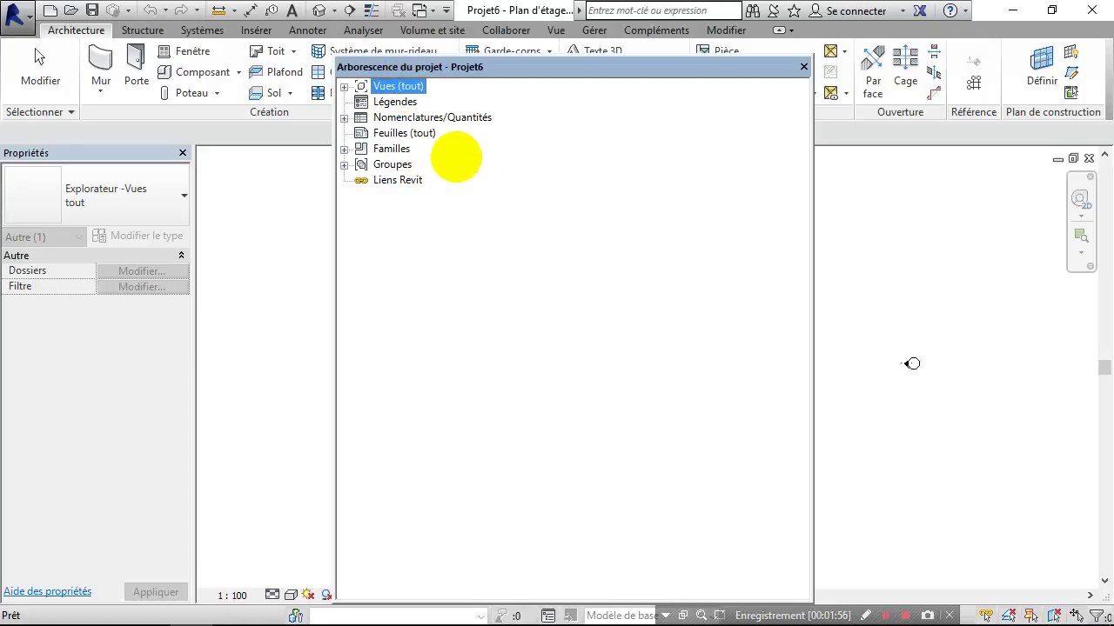
pyautogui.click(343, 117)
pyautogui.click(343, 117)
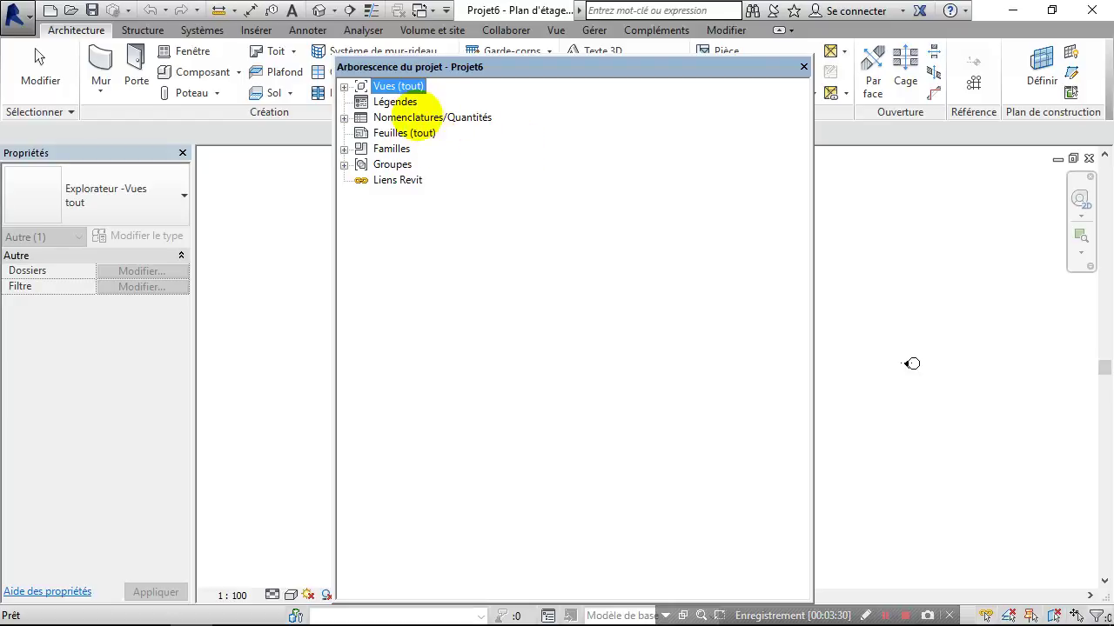
# Inspect the project browser organisation settings for views and sheets, and leave without changing them
pyautogui.rightClick(412, 89)
pyautogui.click(472, 103)
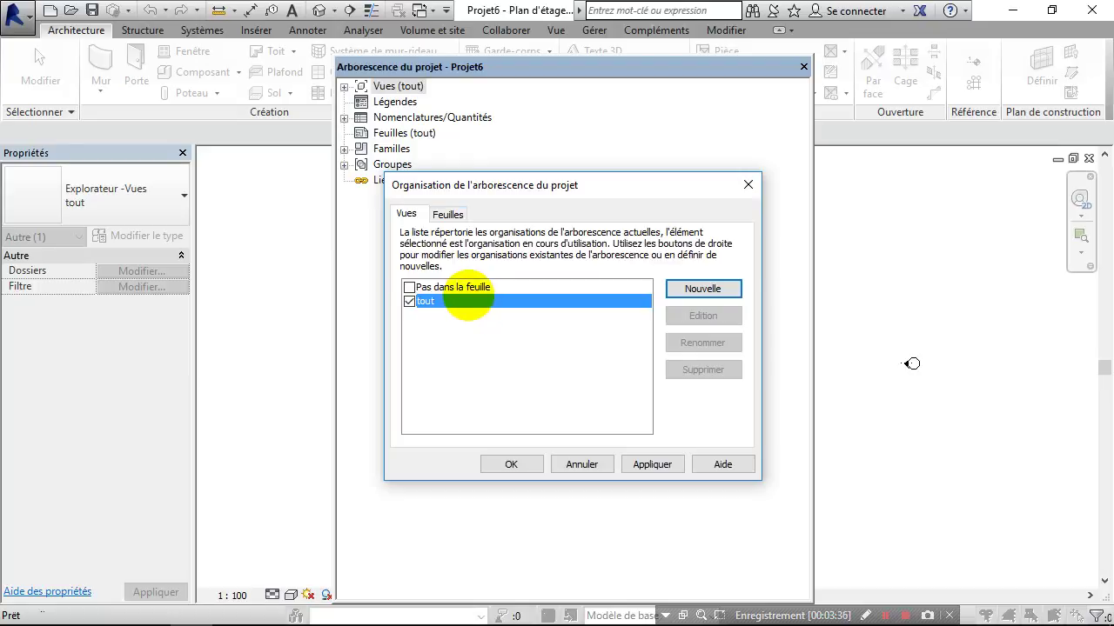
pyautogui.click(448, 214)
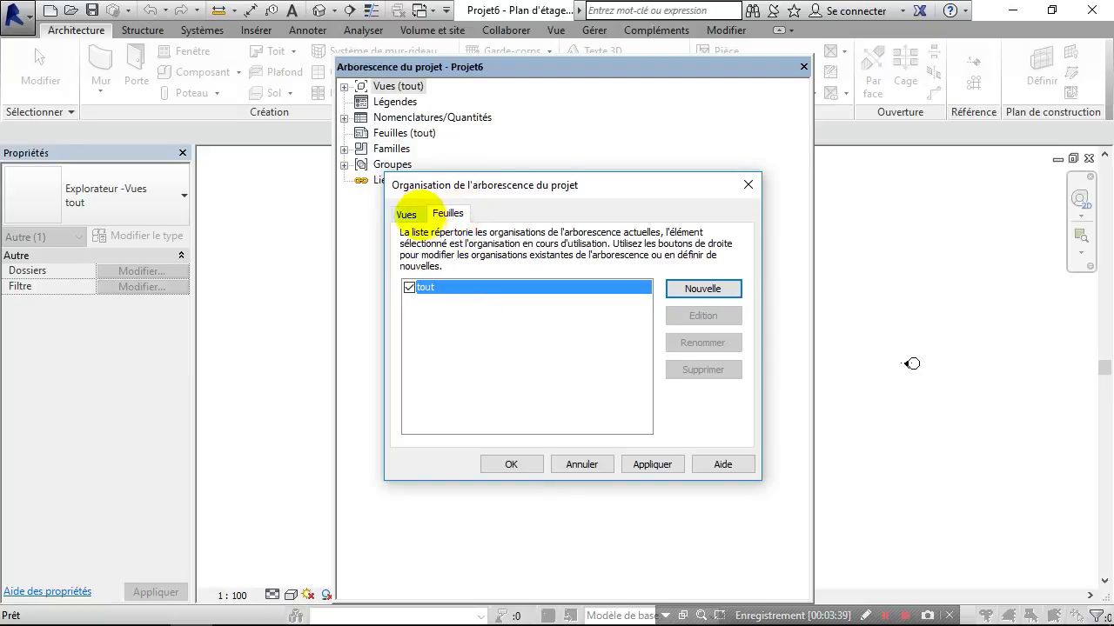
pyautogui.click(408, 213)
pyautogui.click(448, 214)
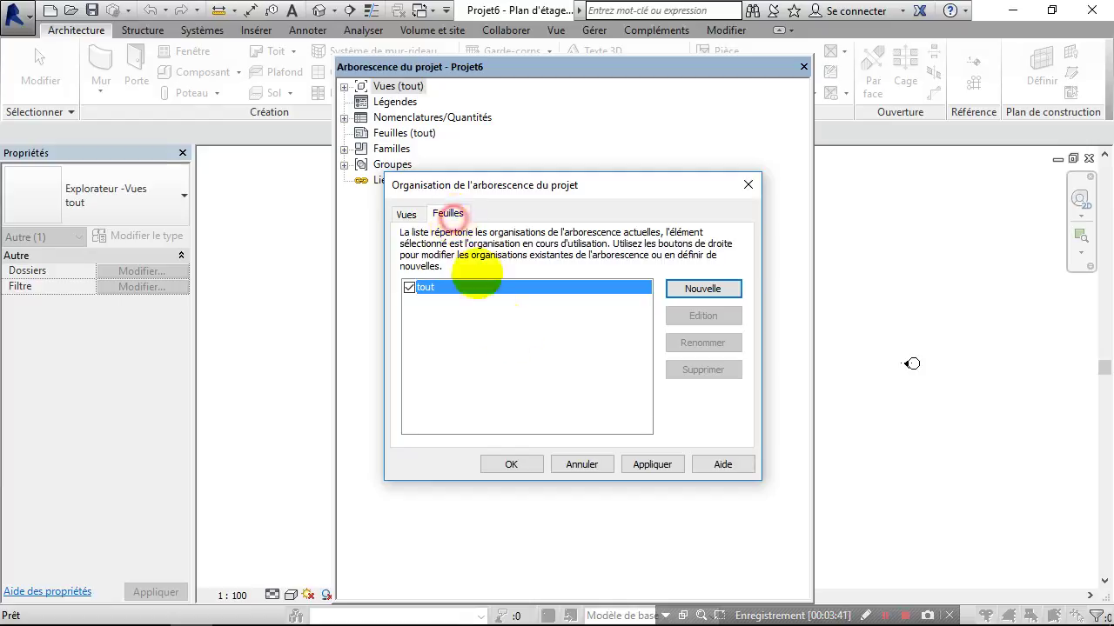
pyautogui.click(589, 464)
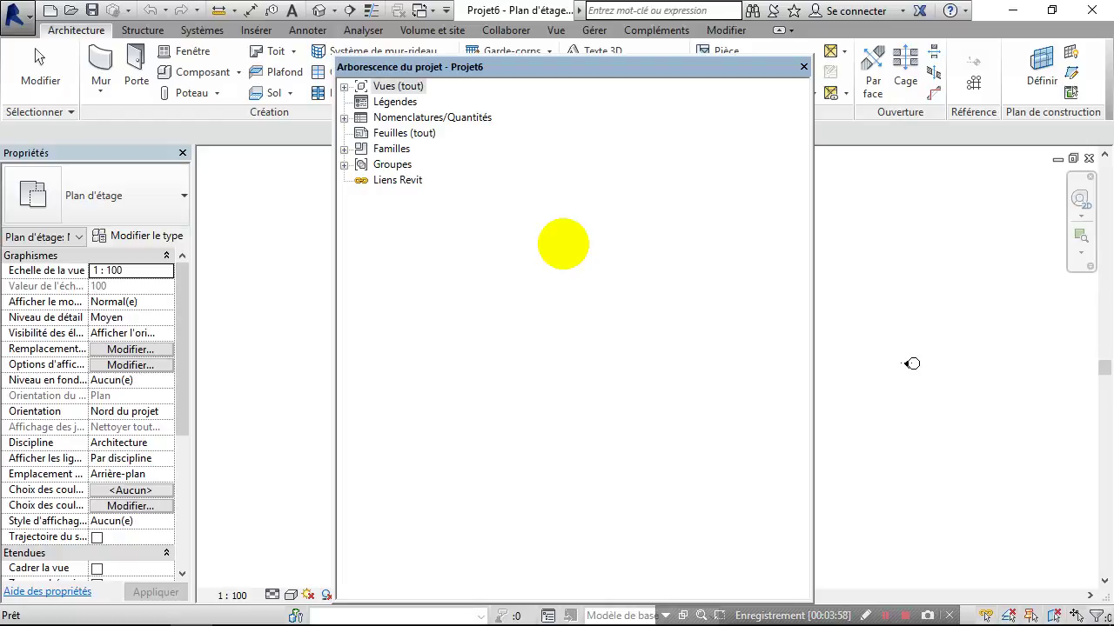
# Expand the Familles branch and examine the wall types under Murs, Mur de base
pyautogui.click(345, 149)
pyautogui.scroll(-1, 462, 174)
pyautogui.scroll(3, 473, 149)
pyautogui.scroll(-3, 473, 169)
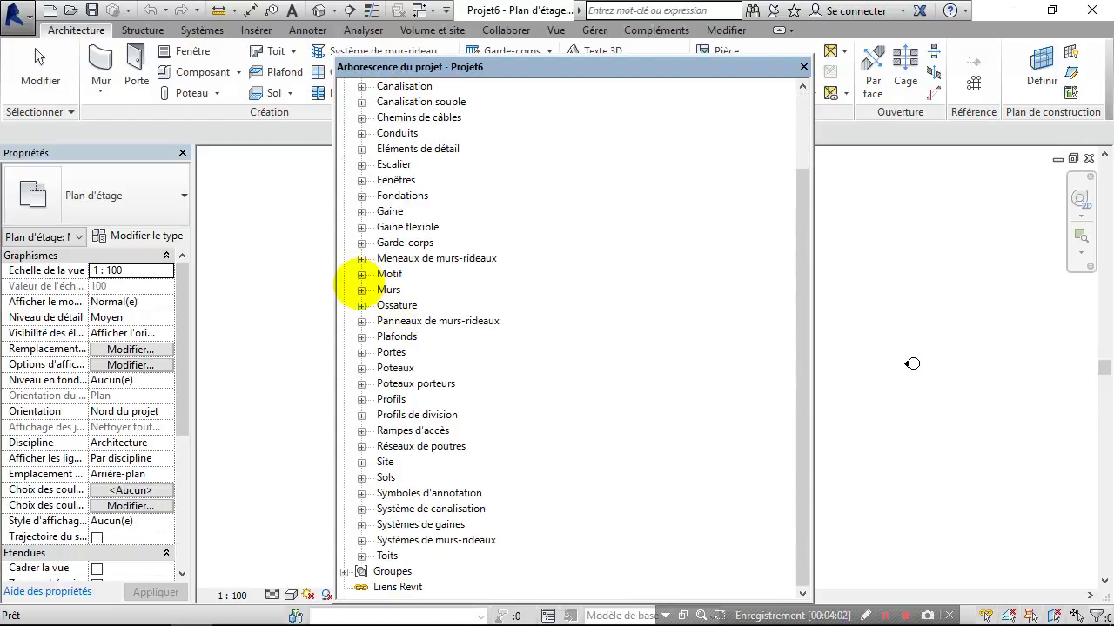
pyautogui.click(361, 289)
pyautogui.click(379, 306)
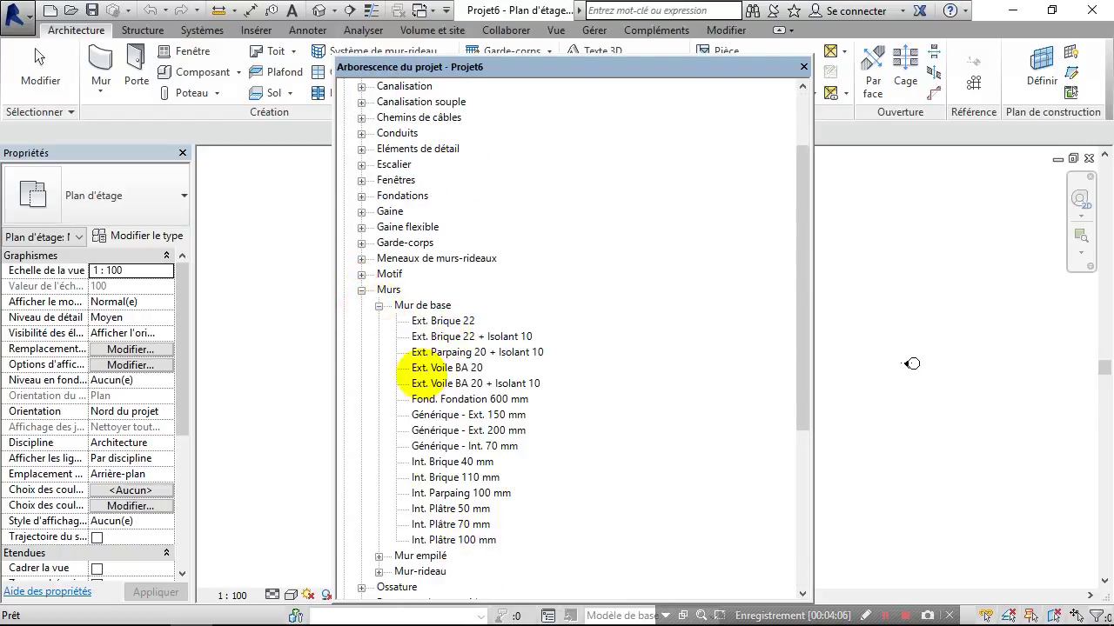
pyautogui.click(378, 305)
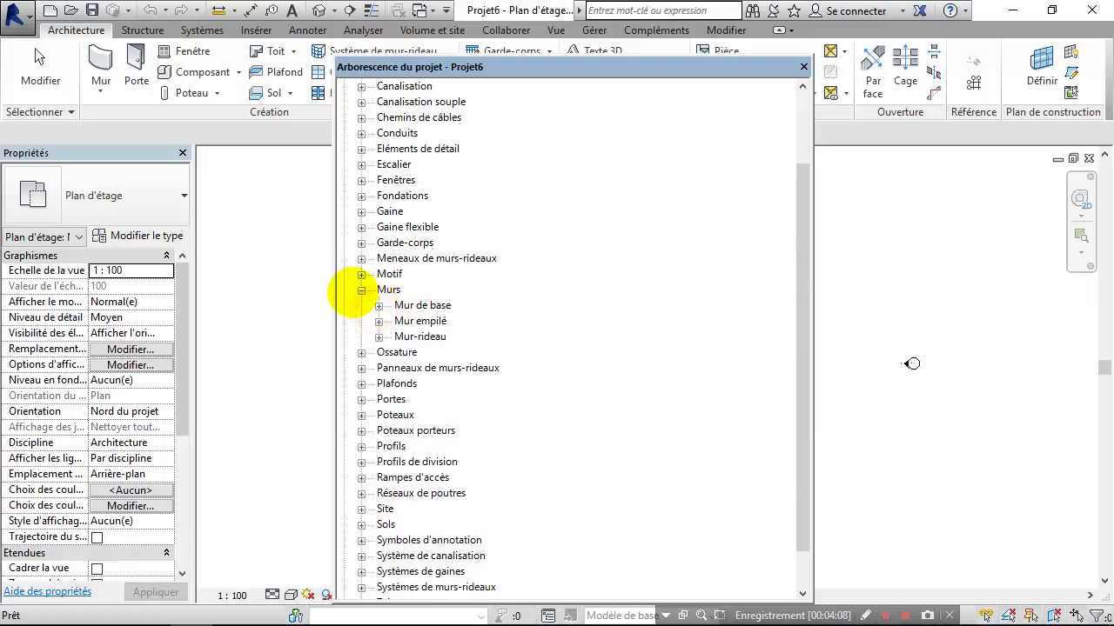
pyautogui.click(361, 289)
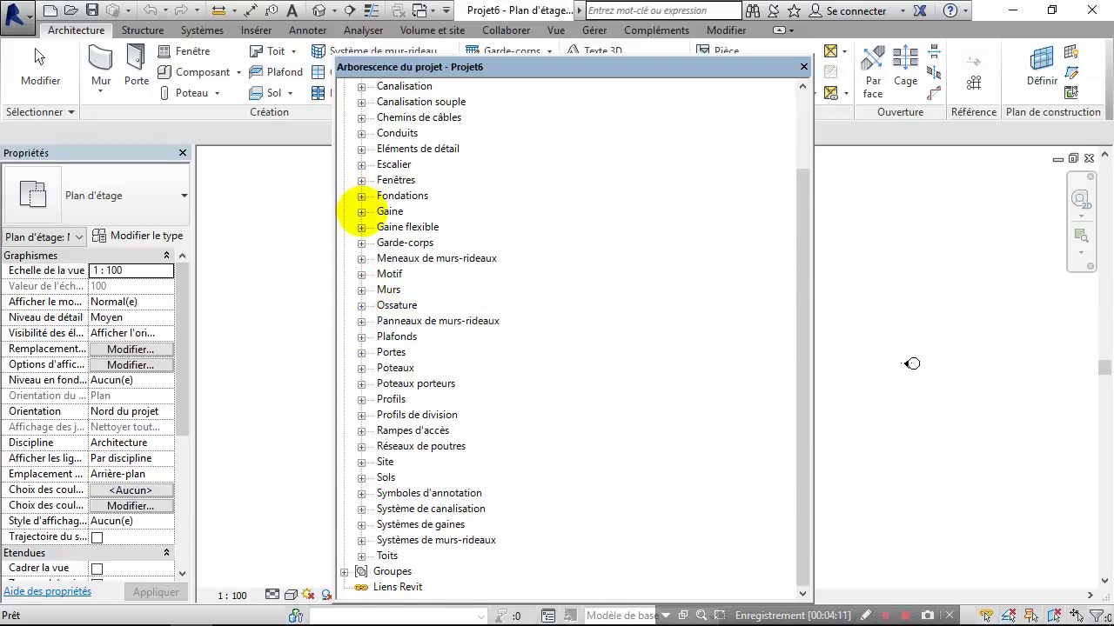
# Examine the circular and oval duct families in the Gaine category, and collapse the category again
pyautogui.click(361, 211)
pyautogui.click(378, 227)
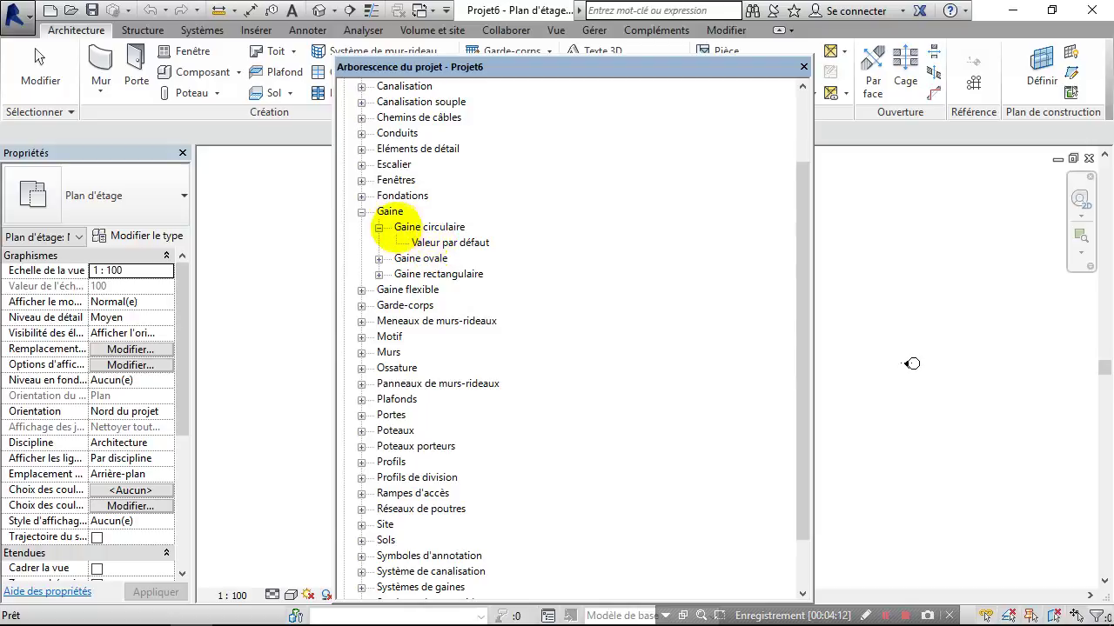
pyautogui.click(379, 227)
pyautogui.click(378, 242)
pyautogui.click(379, 243)
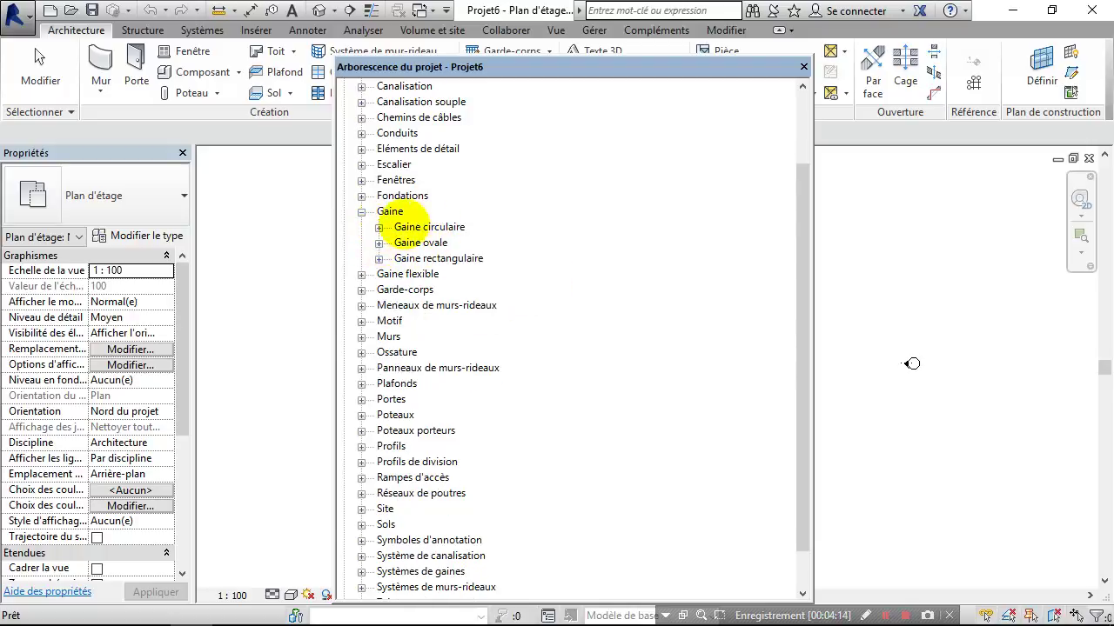
pyautogui.click(361, 212)
# Browse the family categories and examine the railing families under Garde-corps, including Barreau - Acier plat droit
pyautogui.scroll(3, 481, 236)
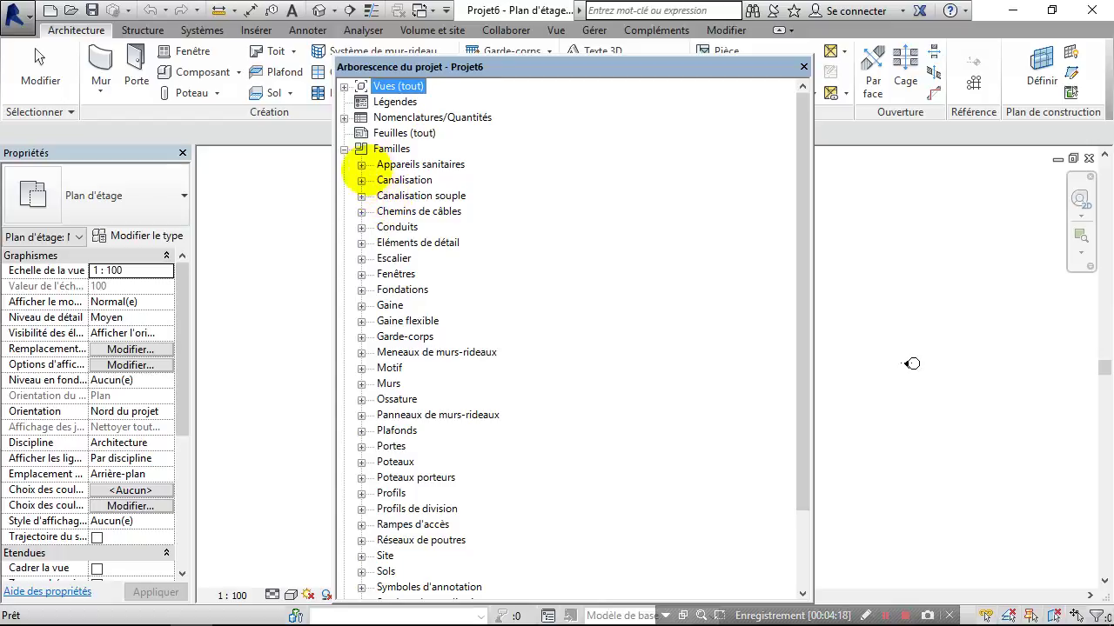
pyautogui.scroll(-3, 365, 217)
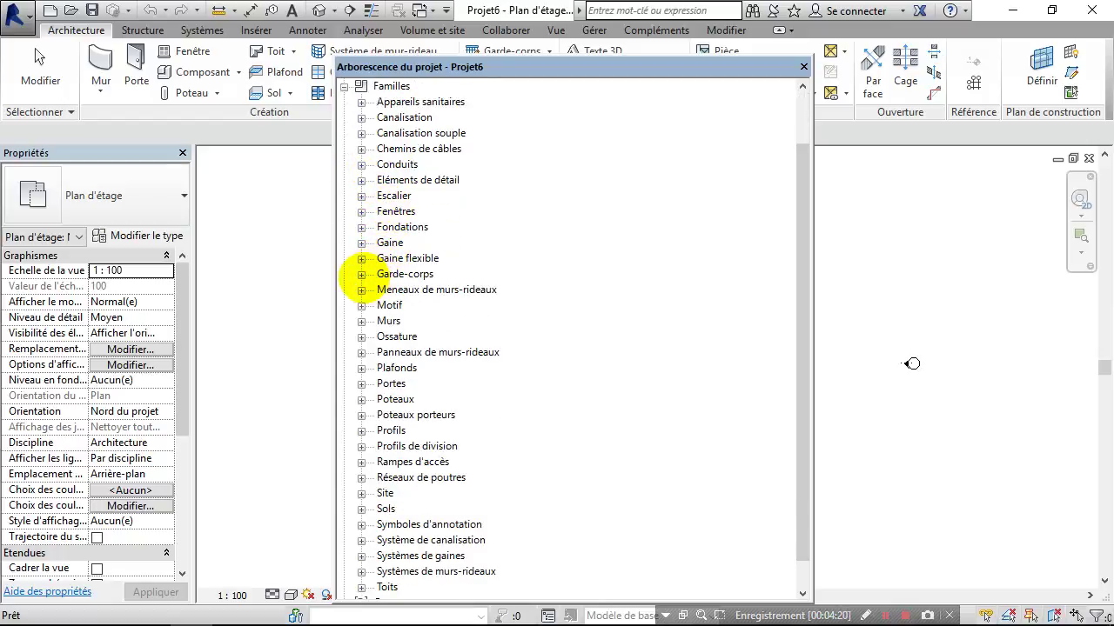
pyautogui.click(361, 274)
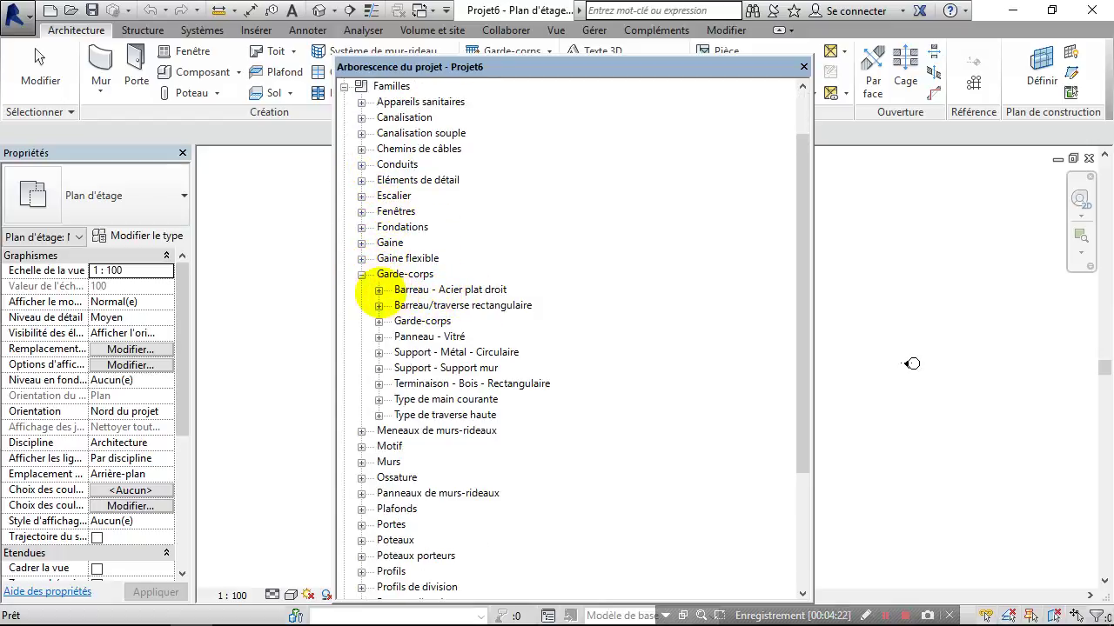
pyautogui.click(378, 290)
pyautogui.click(379, 290)
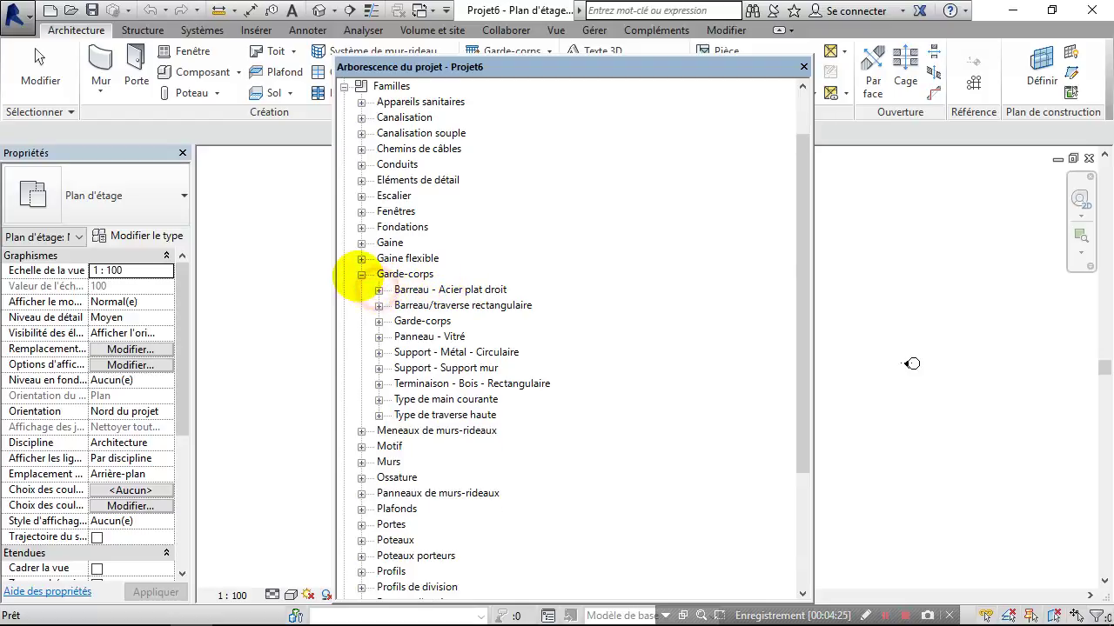
pyautogui.click(361, 274)
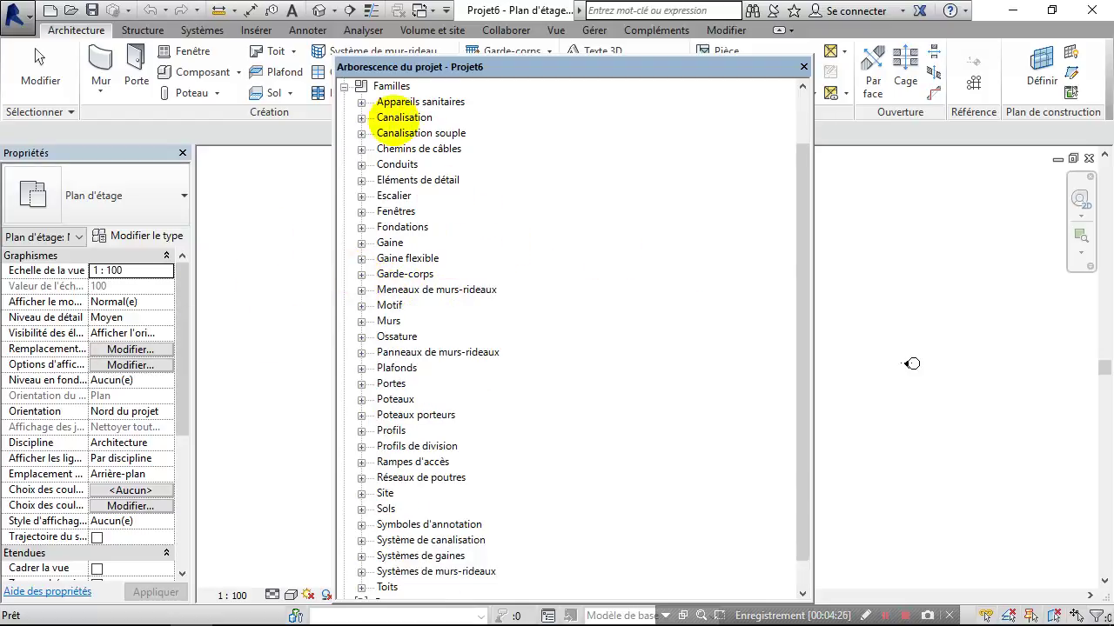
# Collapse the Familles branch and look into the Groupes branch of the project browser
pyautogui.click(344, 86)
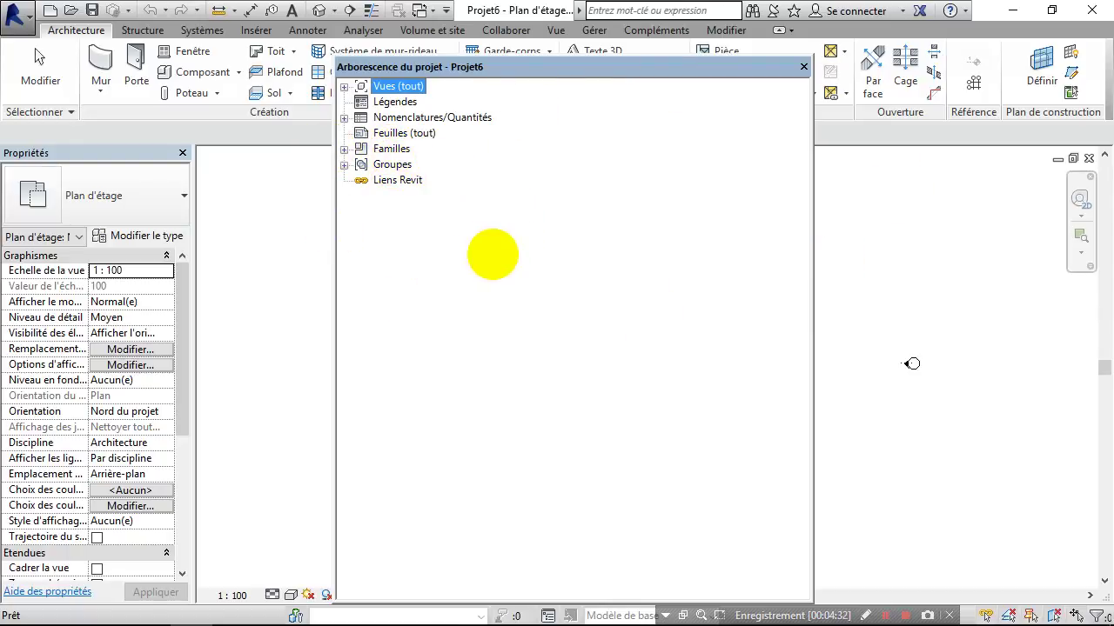
pyautogui.click(344, 164)
pyautogui.click(343, 165)
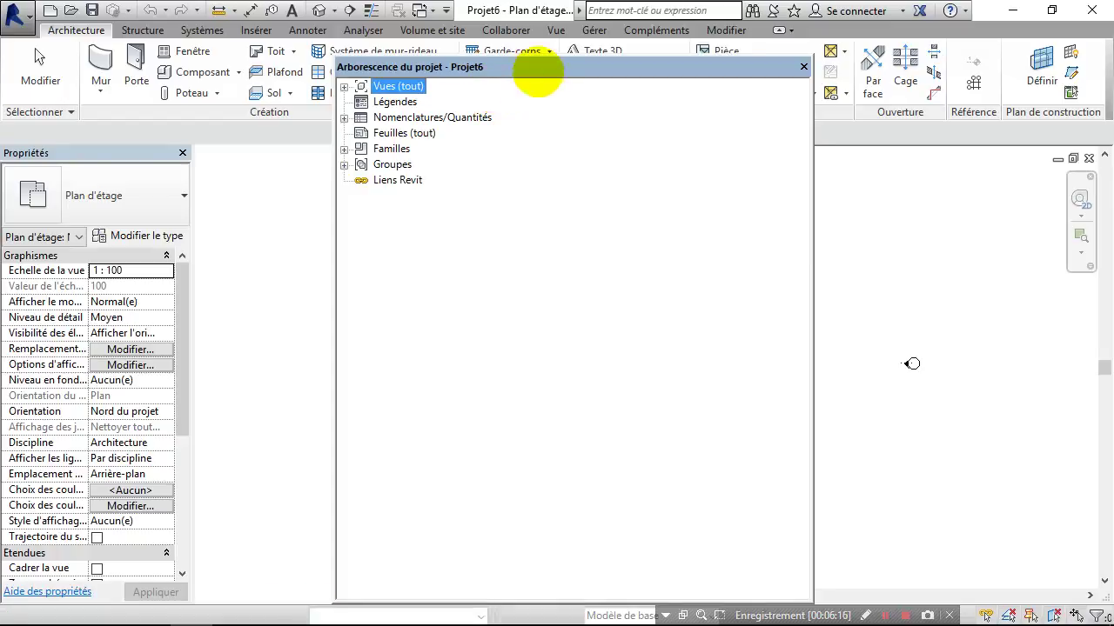
# Dock the project browser back beneath the Properties palette and return the focus to the floor plan view
pyautogui.moveTo(529, 70); pyautogui.dragTo(536, 84)
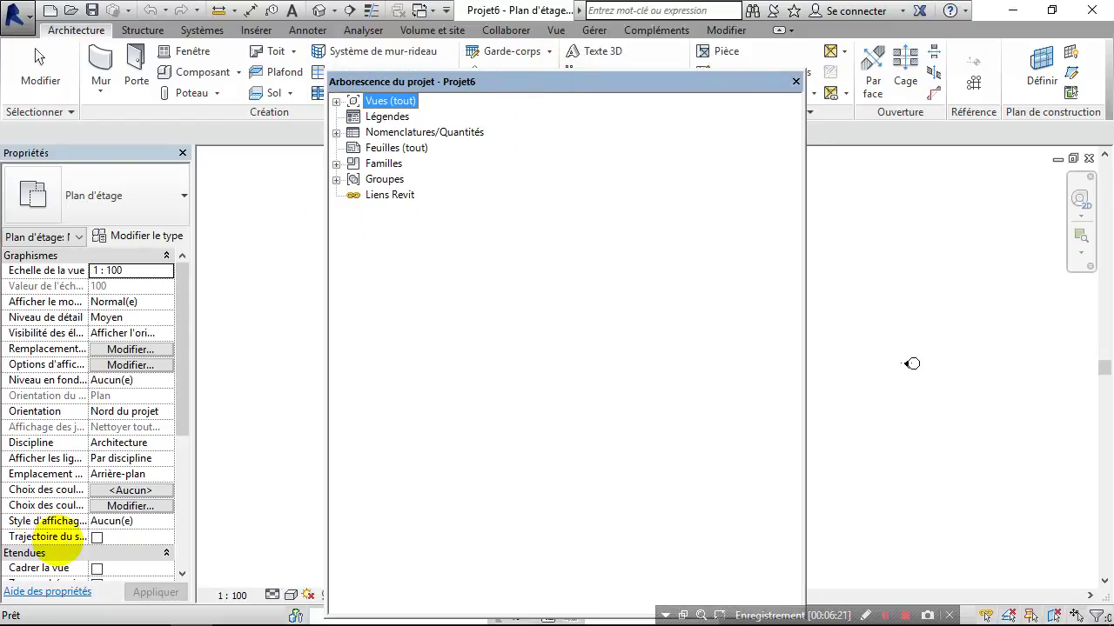
pyautogui.moveTo(539, 86); pyautogui.dragTo(157, 410)
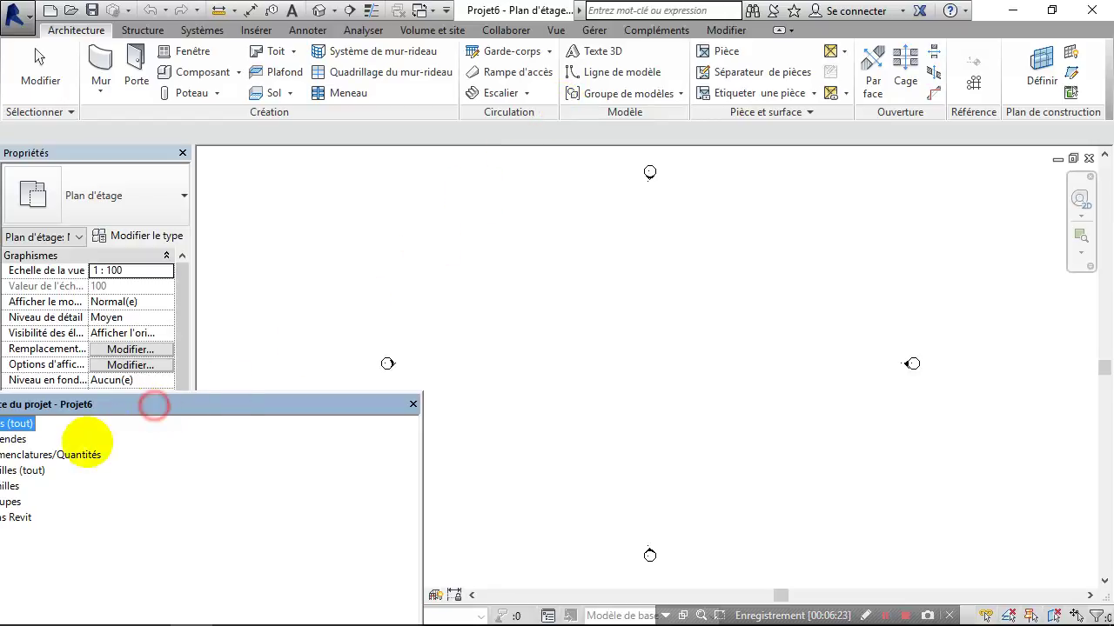
pyautogui.moveTo(371, 403)
pyautogui.mouseDown()
pyautogui.moveTo(294, 398)
pyautogui.moveTo(70, 534)
pyautogui.moveTo(94, 580)
pyautogui.mouseUp()
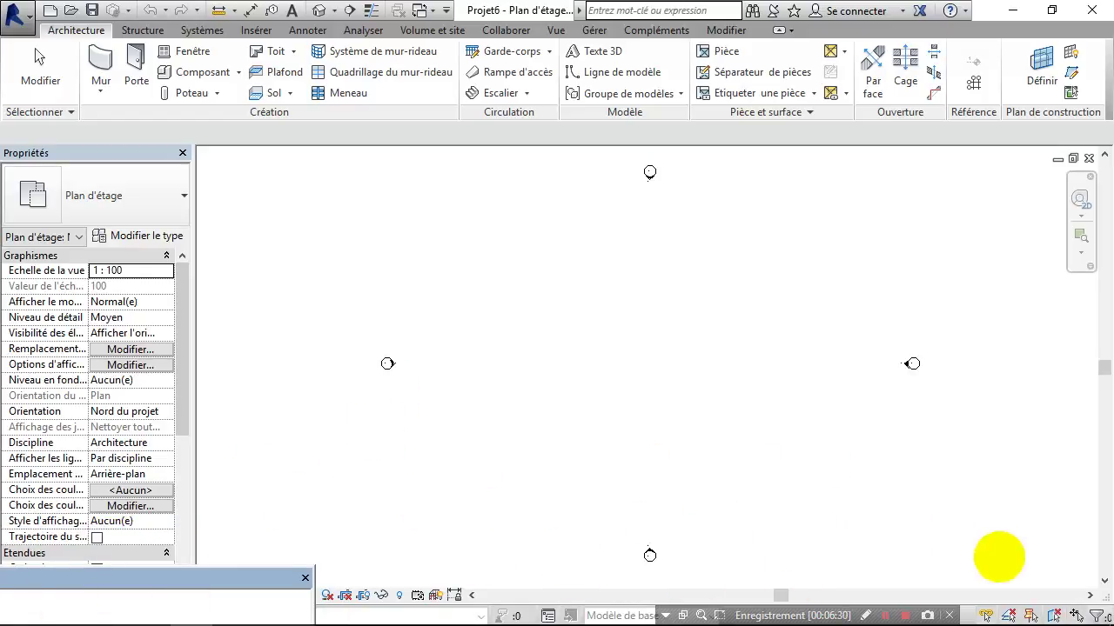
pyautogui.click(884, 614)
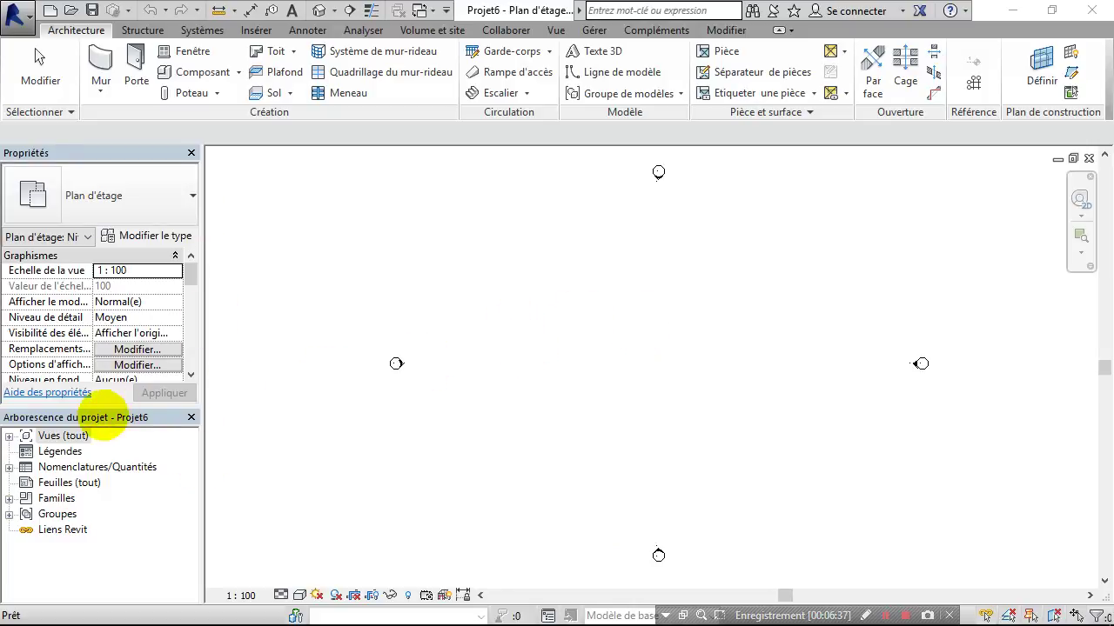
pyautogui.moveTo(109, 407); pyautogui.dragTo(108, 395)
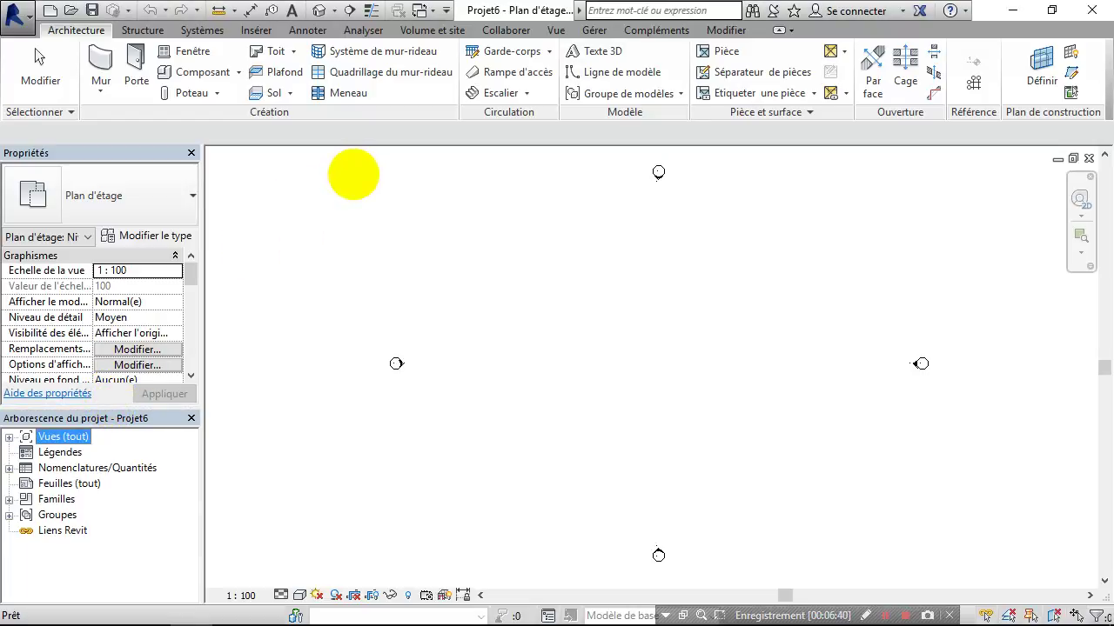
pyautogui.click(338, 186)
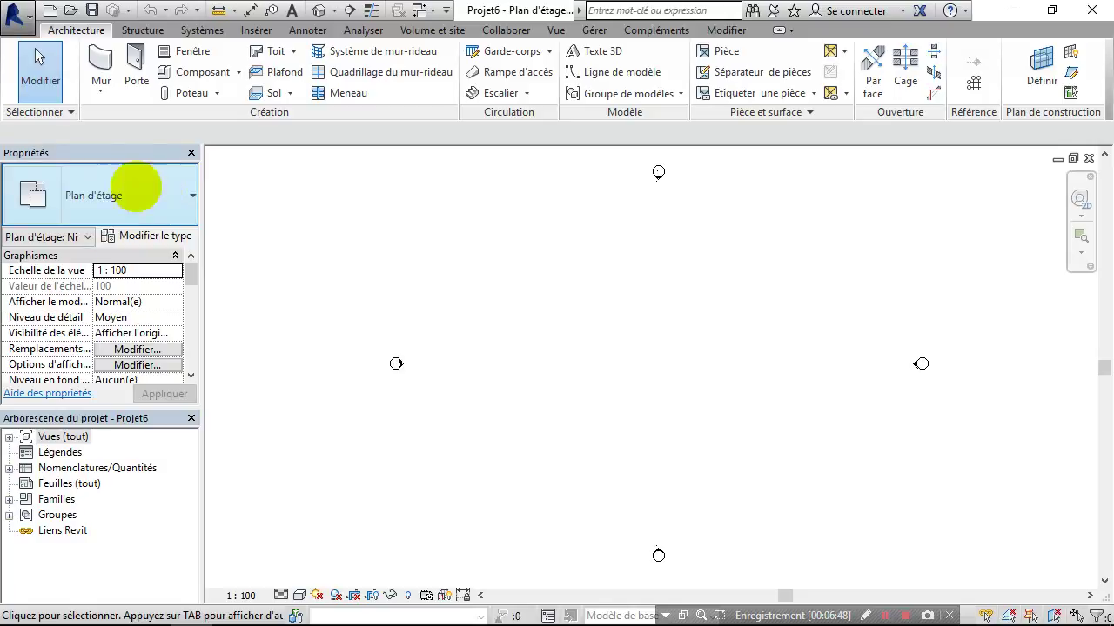
pyautogui.click(157, 187)
pyautogui.click(161, 185)
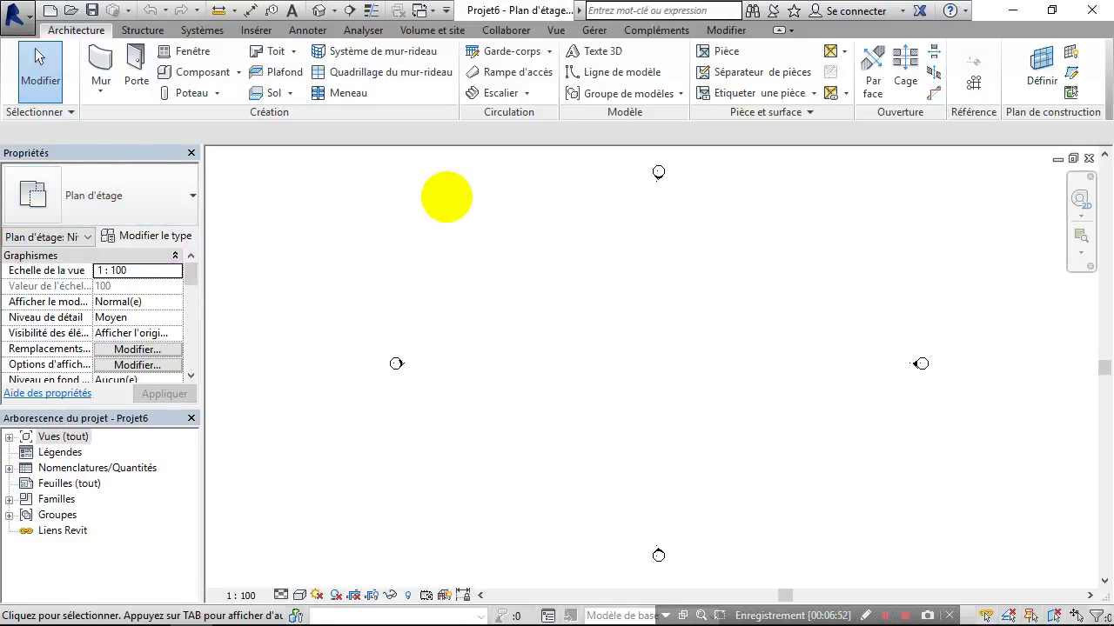
# Undock the Properties palette so it floats over the drawing area, and widen it to show full parameter names
pyautogui.moveTo(448, 194); pyautogui.dragTo(280, 51)
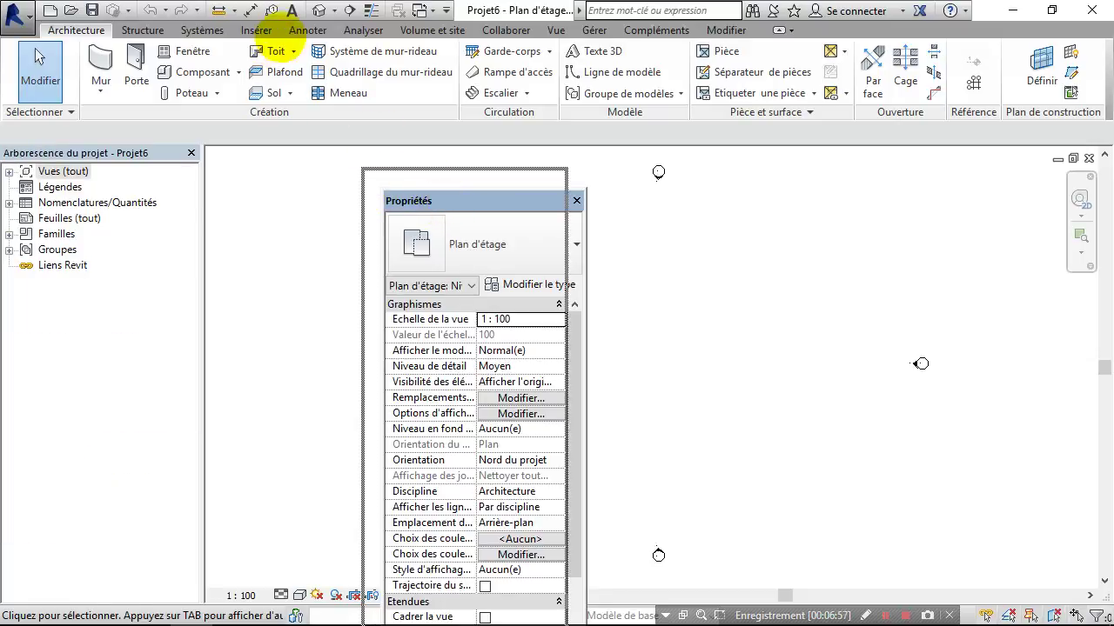
pyautogui.moveTo(293, 10); pyautogui.dragTo(296, 33)
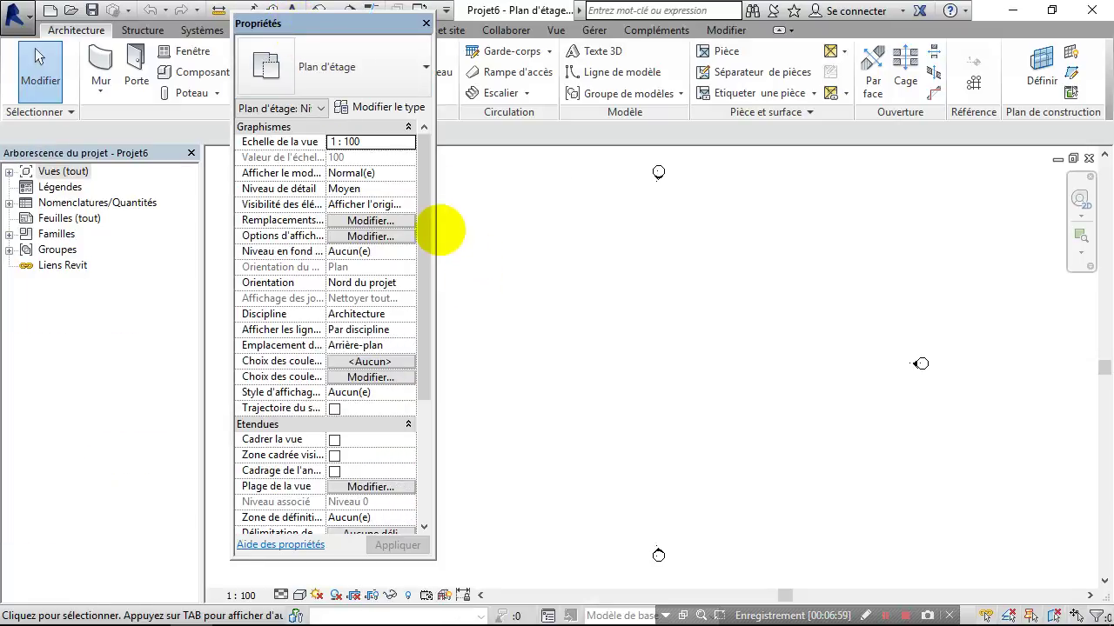
pyautogui.moveTo(435, 219); pyautogui.dragTo(698, 223)
# Review the properties of the Niveau 0 floor plan and those of the Elévation Est view, and clear the selection
pyautogui.scroll(-5, 514, 294)
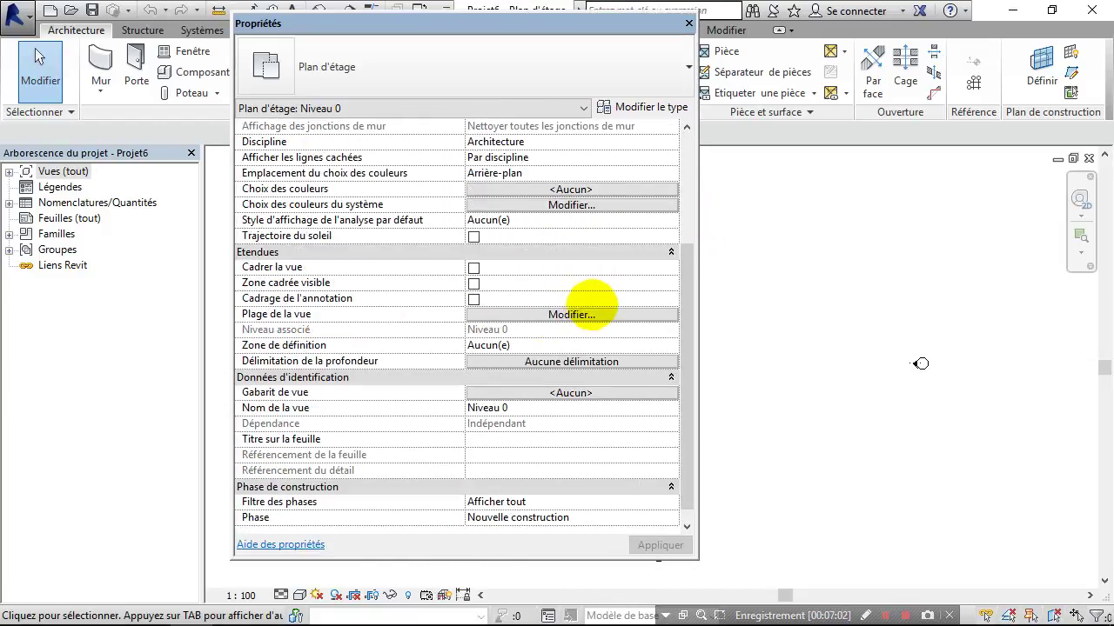
pyautogui.scroll(5, 607, 287)
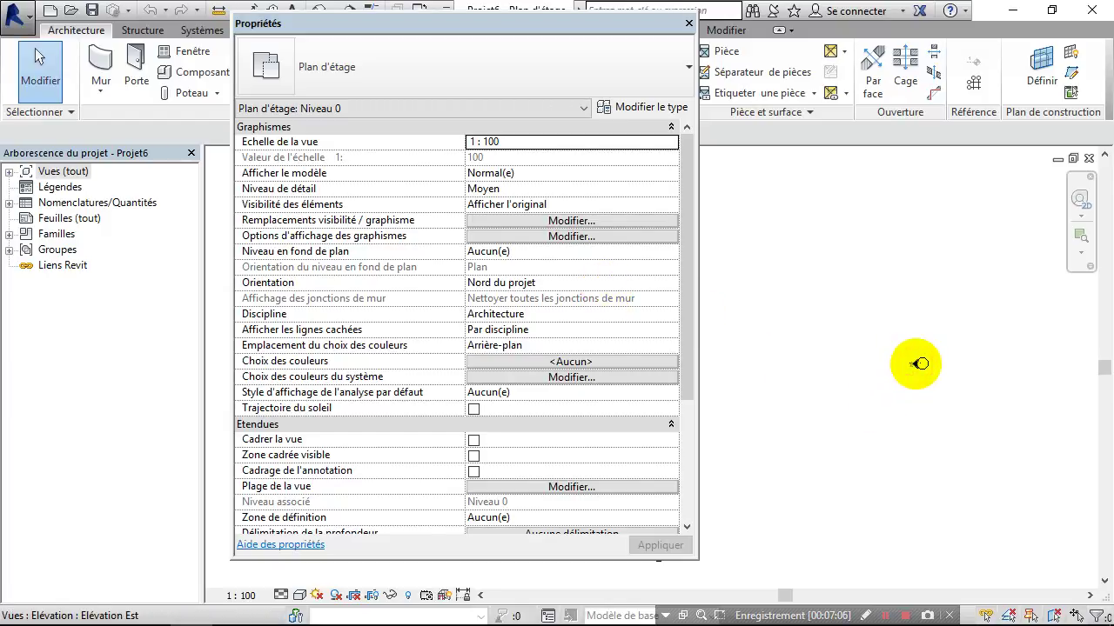
pyautogui.click(921, 363)
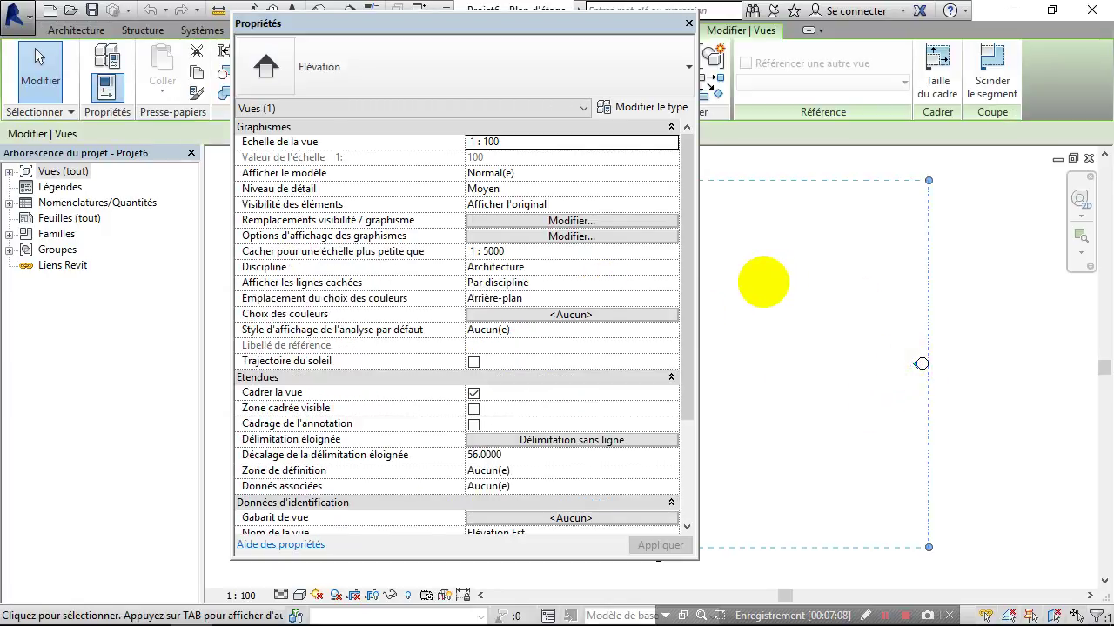
pyautogui.click(969, 288)
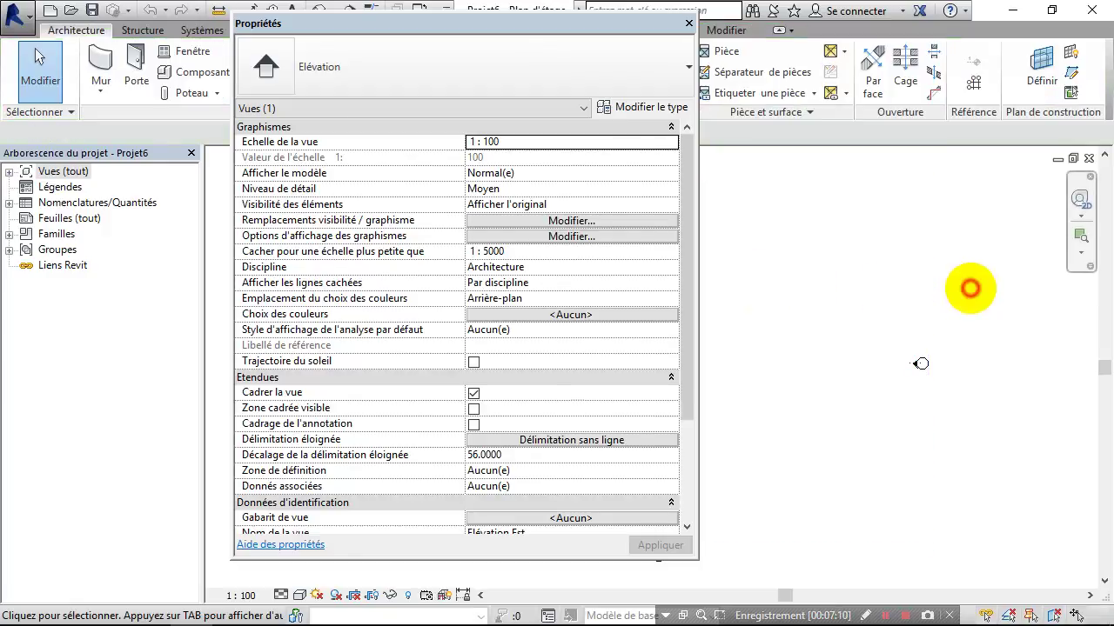
# Start the Mur tool and review the list of available Mur de base wall types
pyautogui.moveTo(348, 33); pyautogui.dragTo(402, 26)
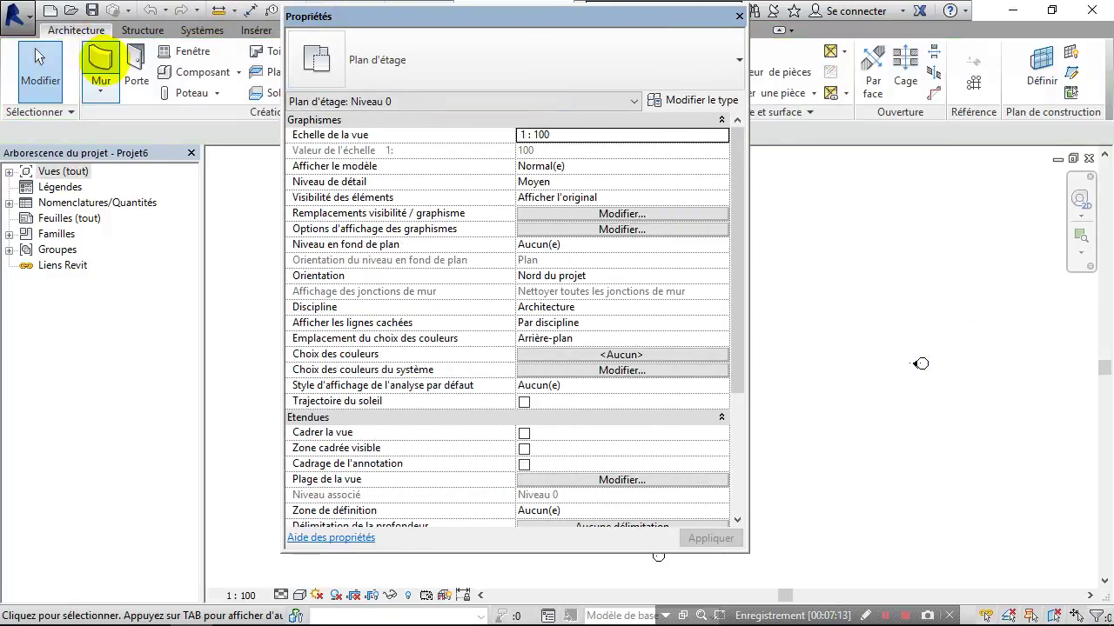
pyautogui.click(100, 62)
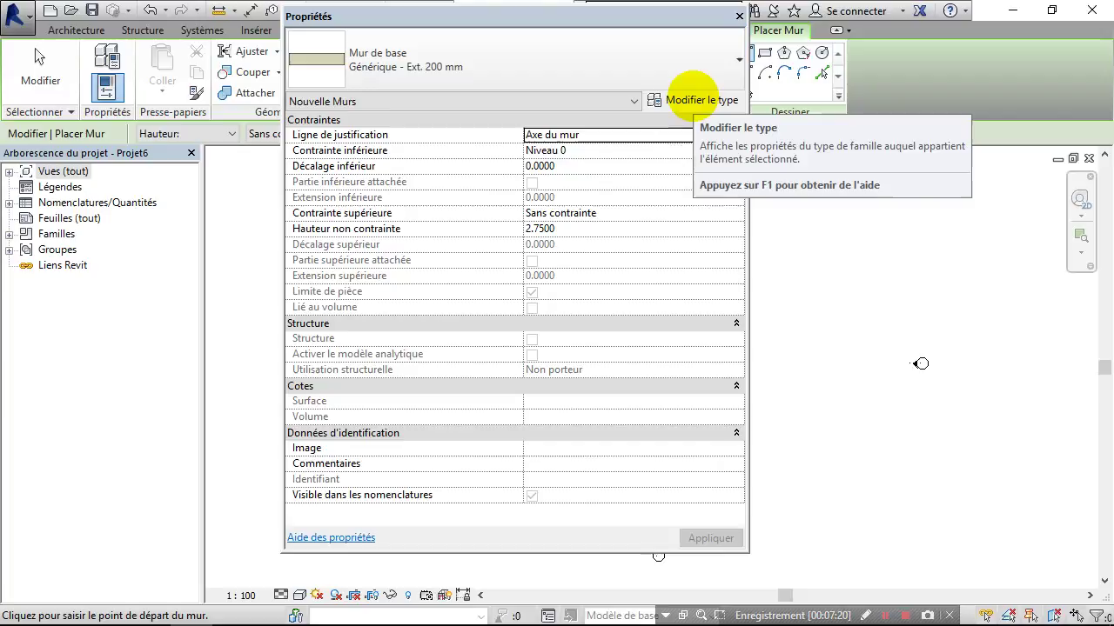
pyautogui.click(722, 68)
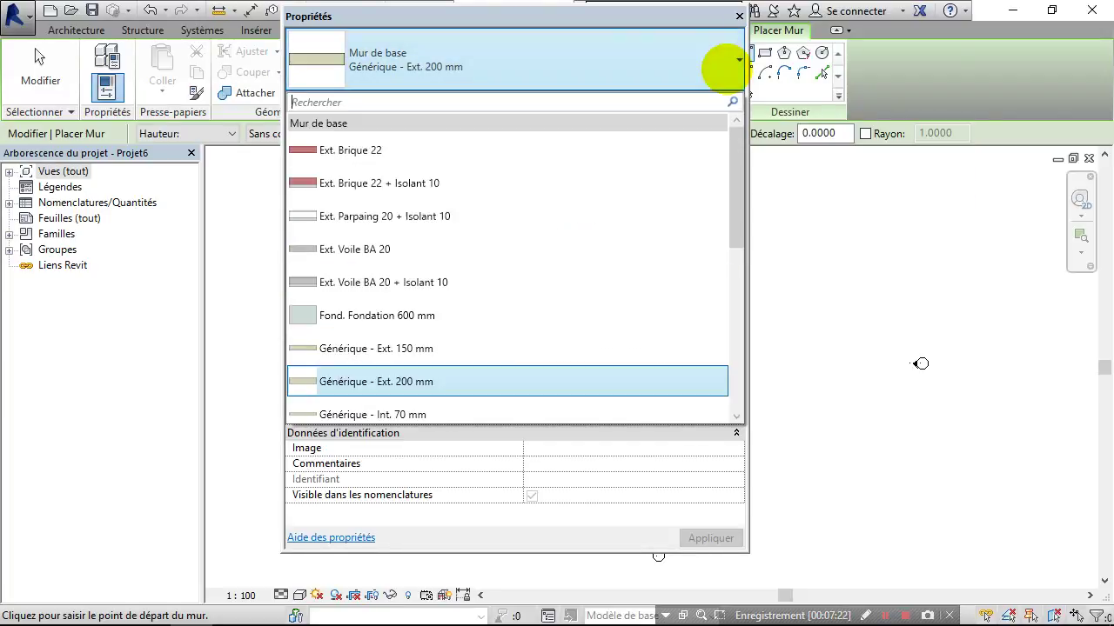
pyautogui.click(722, 68)
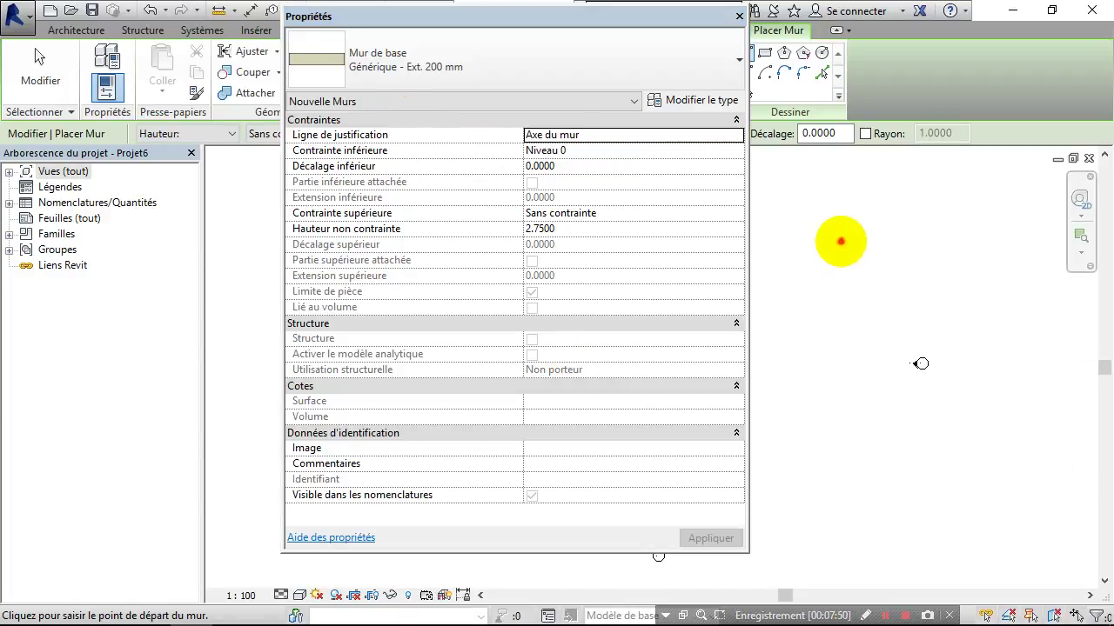
# Draw a steeply slanted Générique - Ext. 200 mm wall about 10 m long beside the Est elevation marker, and end the wall tool
pyautogui.click(841, 242)
pyautogui.click(848, 334)
pyautogui.press('Escape')
pyautogui.press('Escape')
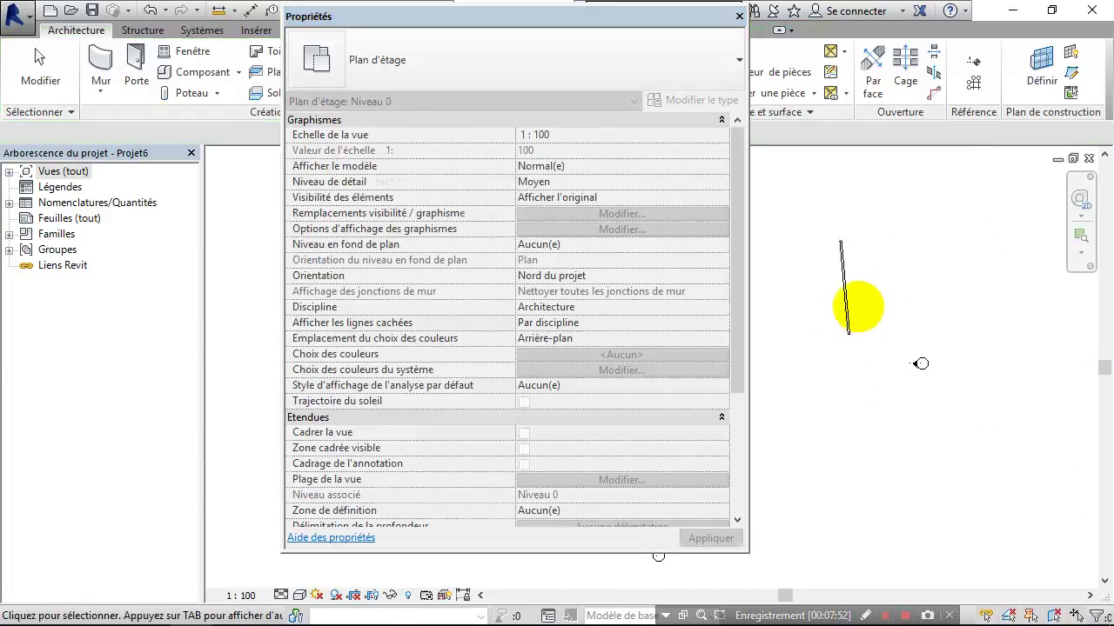
# Review the properties of the drawn wall down to its construction phase, and those of the Elévation Est view
pyautogui.click(846, 285)
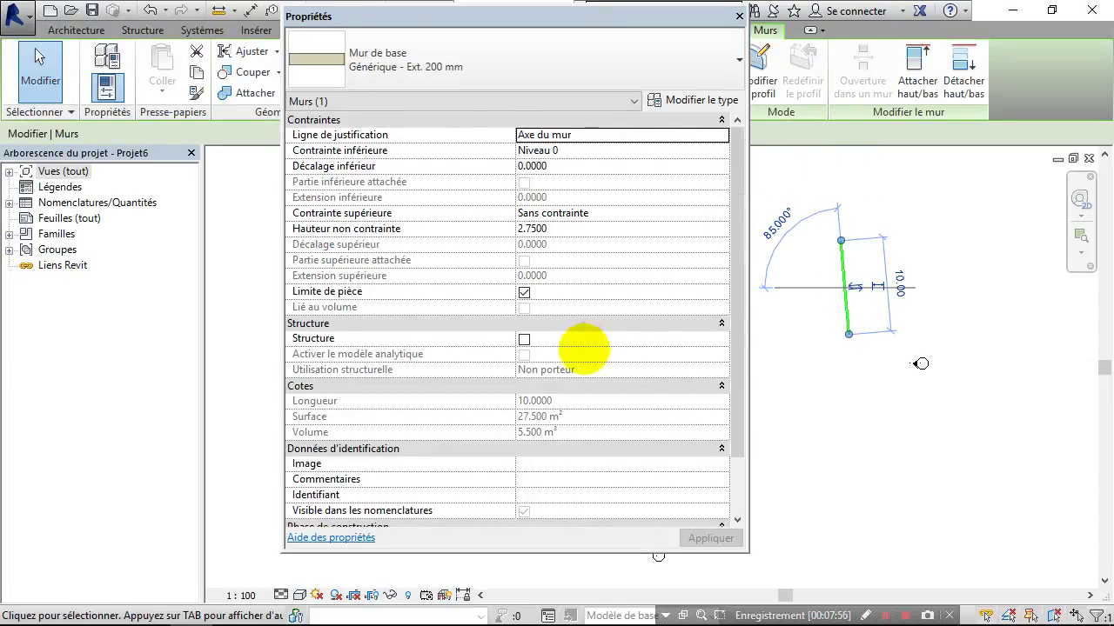
pyautogui.moveTo(736, 261); pyautogui.dragTo(736, 348)
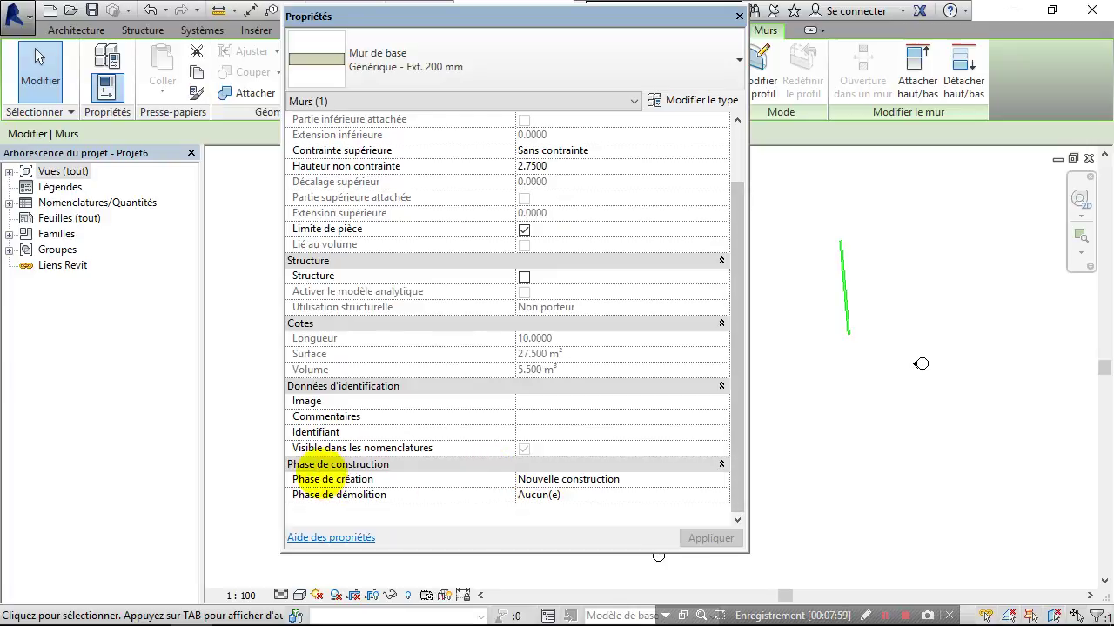
pyautogui.click(917, 365)
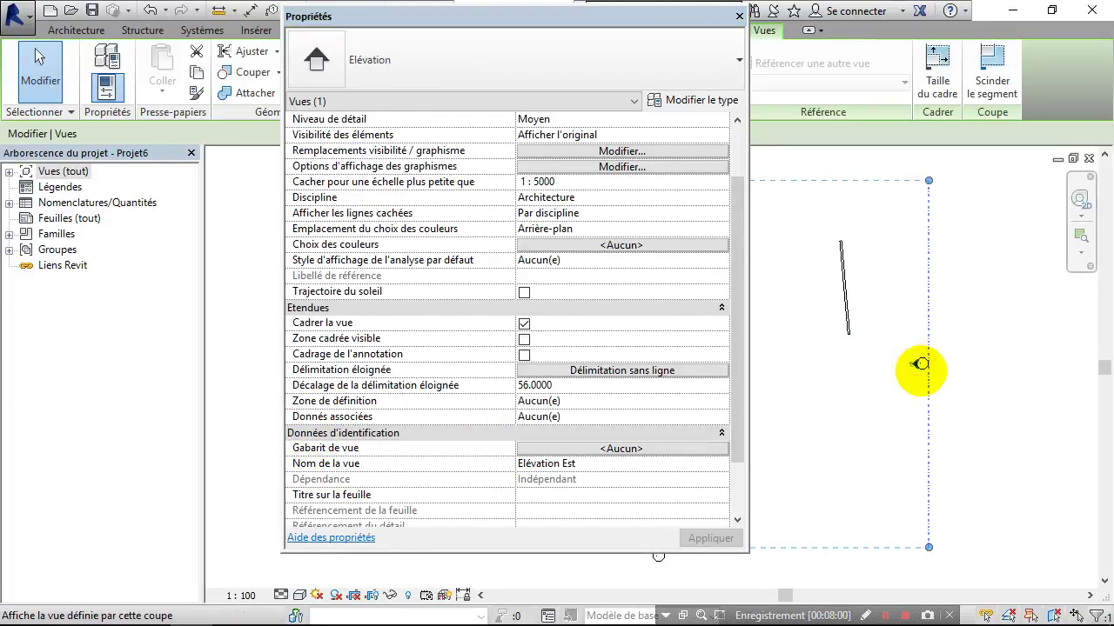
pyautogui.moveTo(736, 304); pyautogui.dragTo(729, 397)
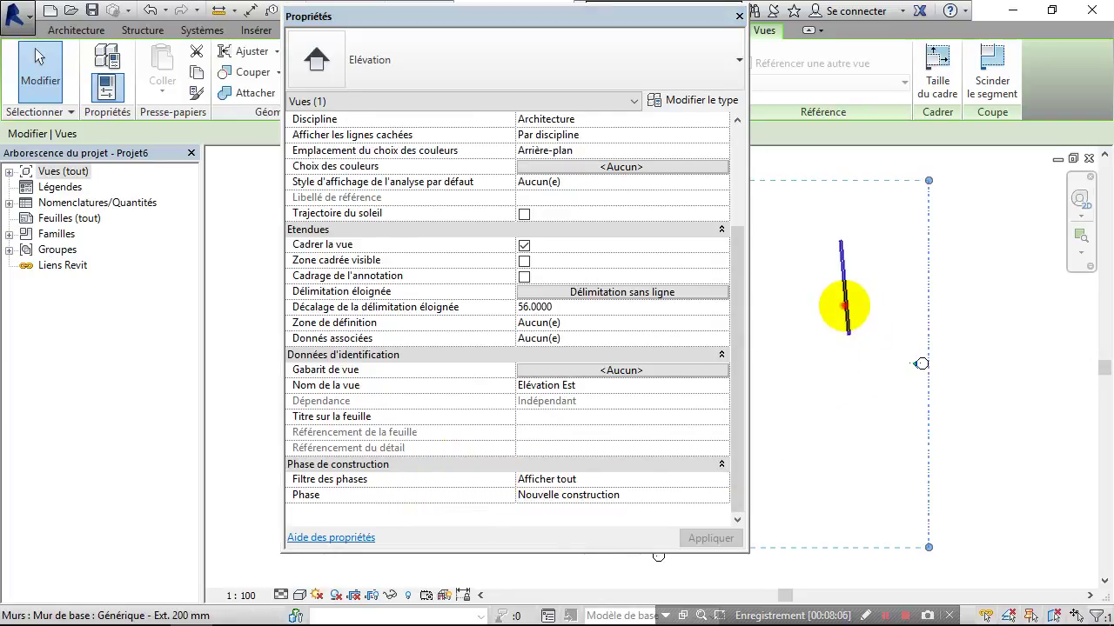
# Delete the drawn wall and dock the Properties palette back above the project browser
pyautogui.click(844, 304)
pyautogui.press('Delete')
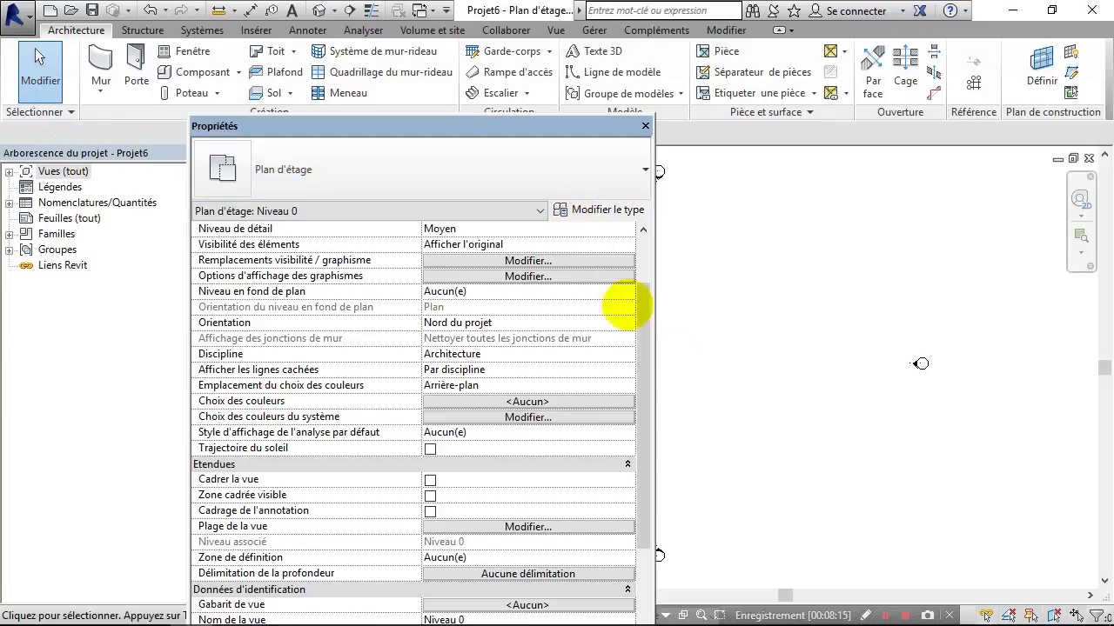
pyautogui.click(885, 614)
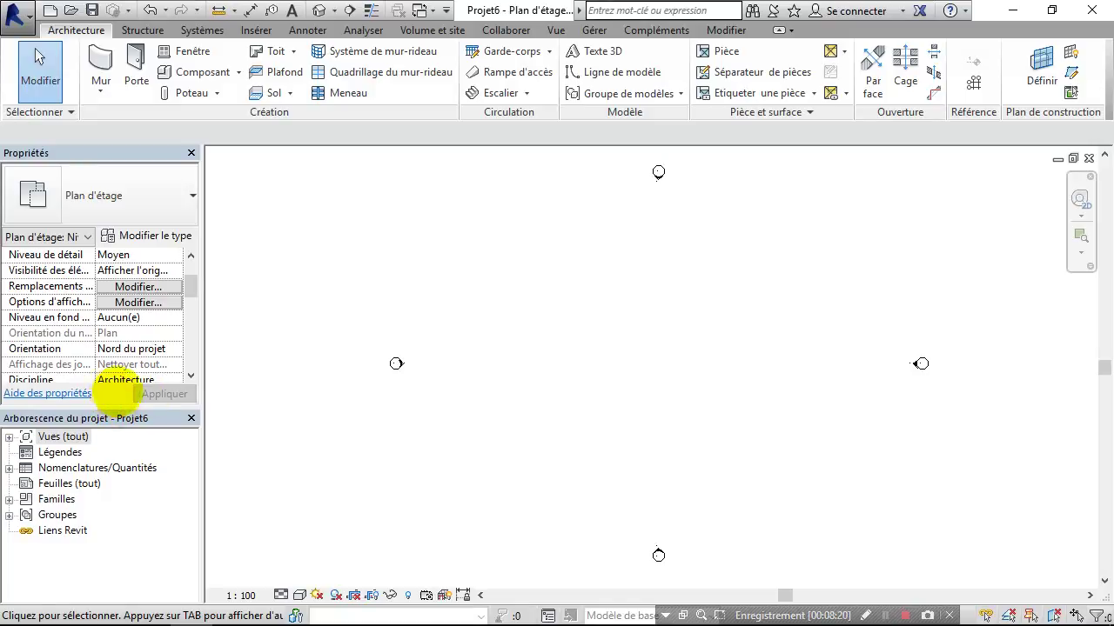
pyautogui.click(323, 318)
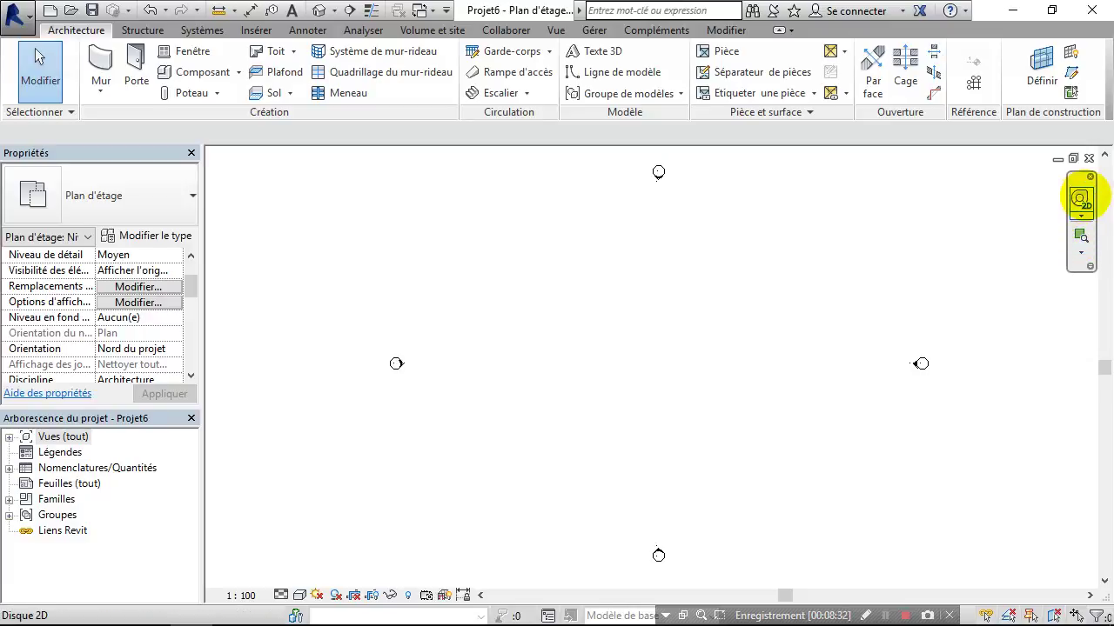
# Open the 2D navigation wheel and try its zoom and pan functions on the floor plan
pyautogui.click(1080, 199)
pyautogui.click(1080, 196)
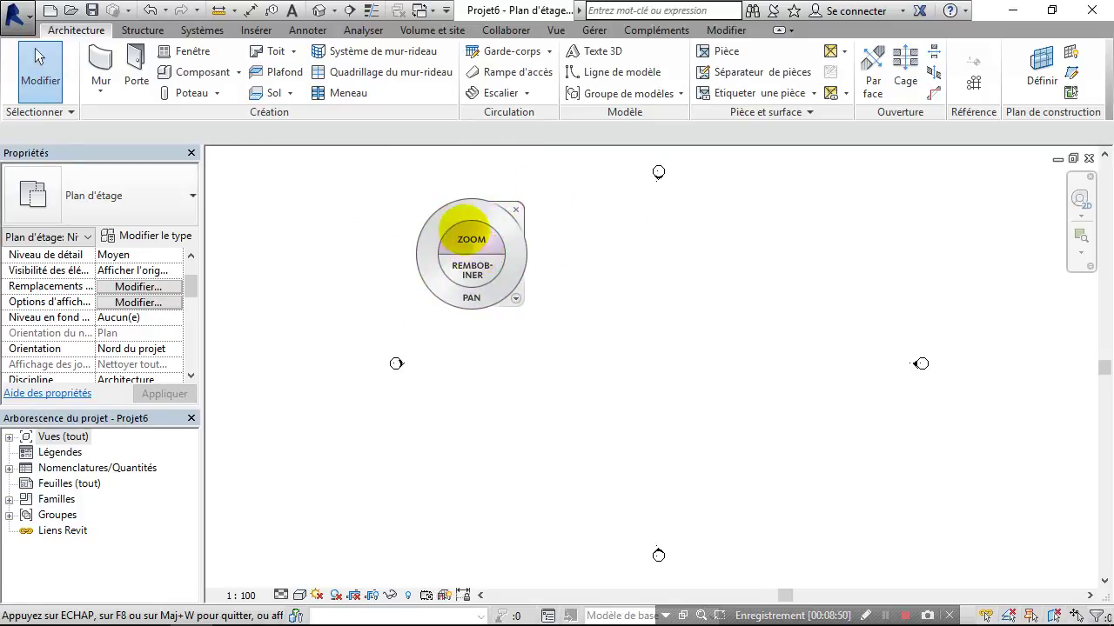
pyautogui.moveTo(547, 218); pyautogui.dragTo(443, 219)
pyautogui.moveTo(644, 257)
pyautogui.mouseDown()
pyautogui.moveTo(628, 231)
pyautogui.moveTo(633, 253)
pyautogui.mouseUp()
pyautogui.click(555, 270)
pyautogui.moveTo(554, 271)
pyautogui.mouseDown()
pyautogui.moveTo(441, 270)
pyautogui.moveTo(554, 270)
pyautogui.mouseUp()
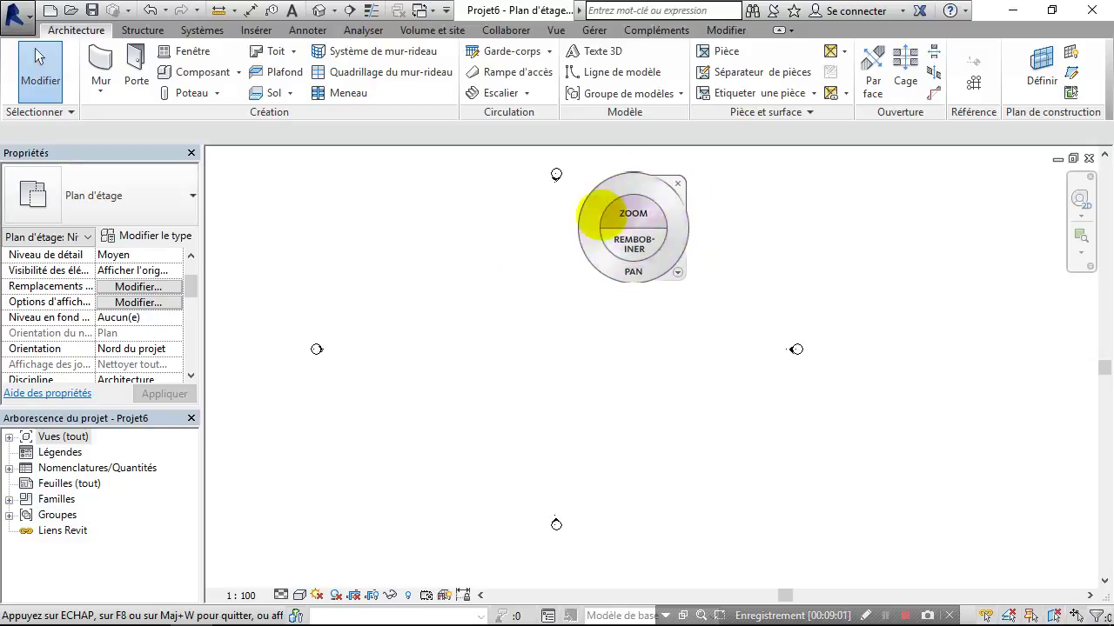
# Look at the navigation wheel's options, pan the floor plan with the wheel, and close it
pyautogui.click(670, 274)
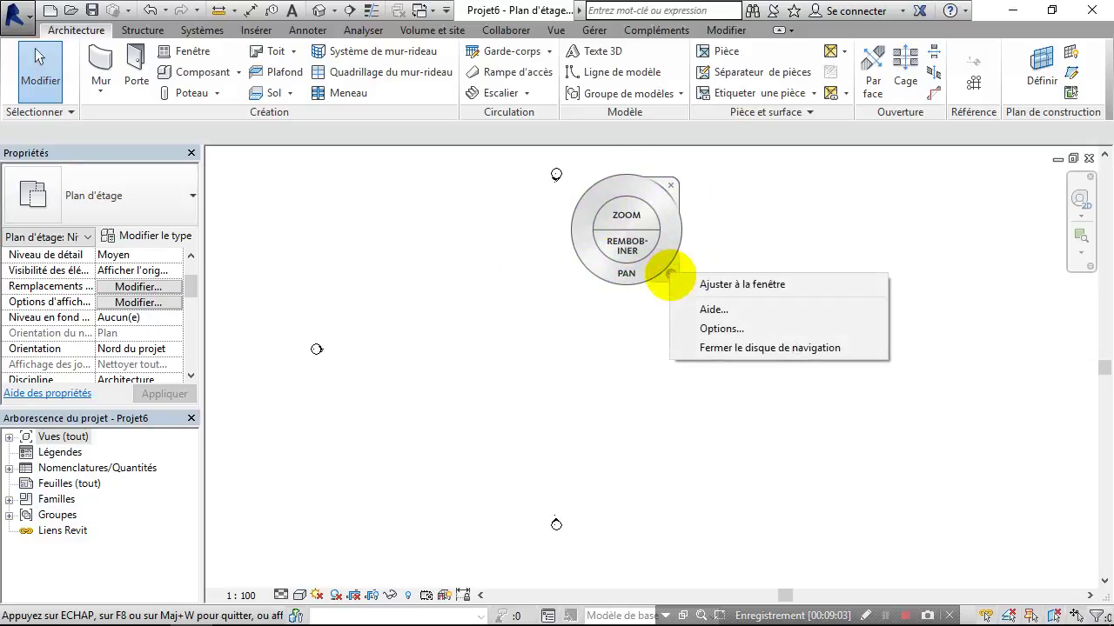
pyautogui.click(656, 203)
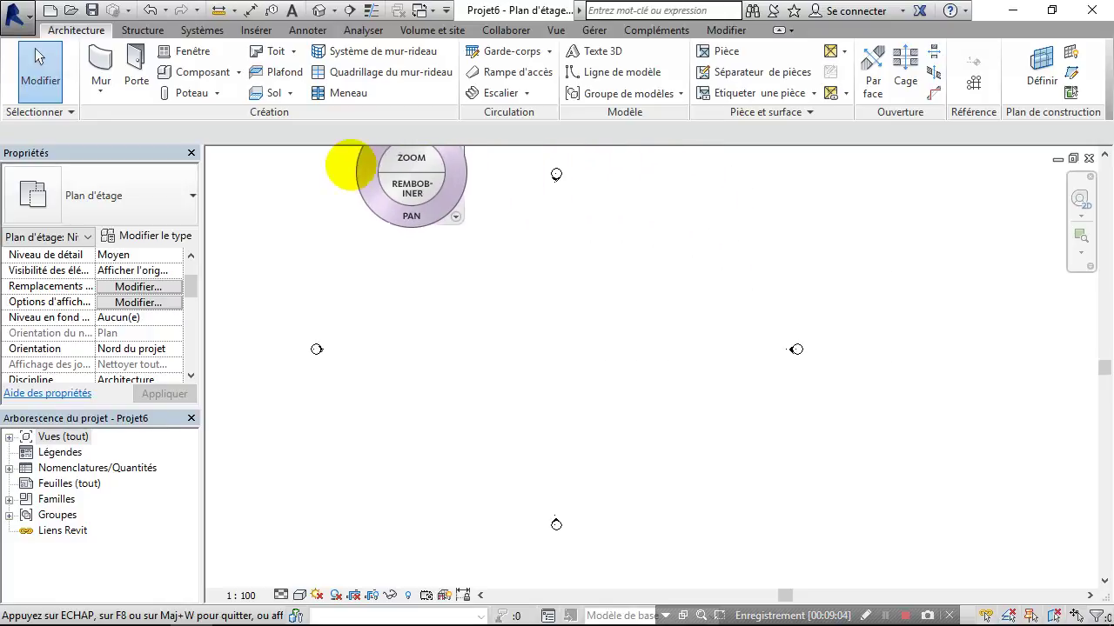
pyautogui.moveTo(522, 301); pyautogui.dragTo(907, 291)
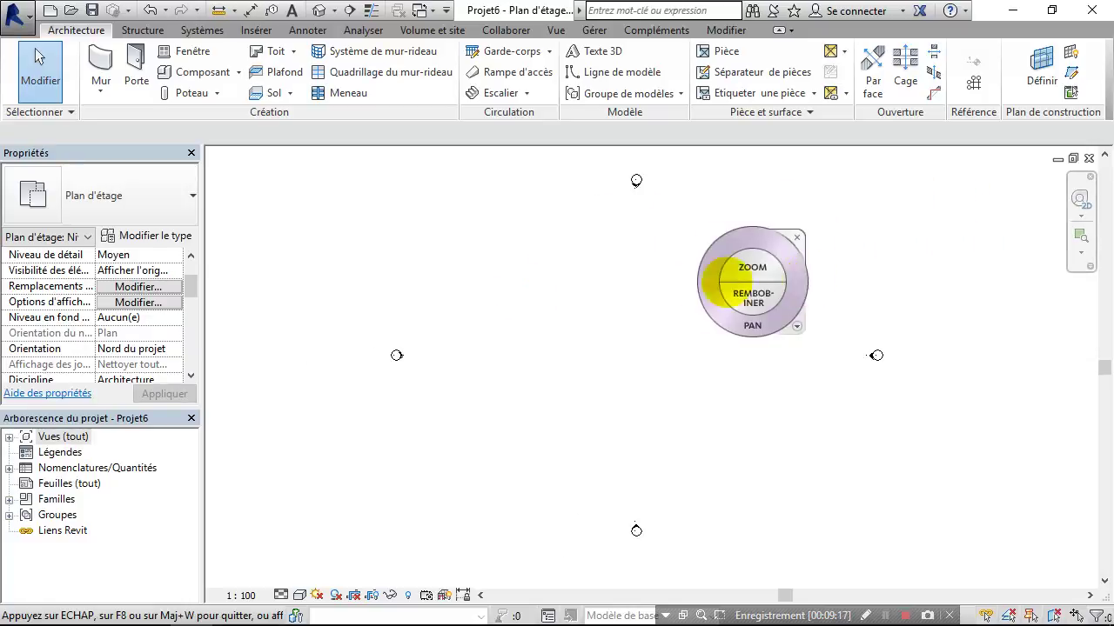
pyautogui.click(465, 247)
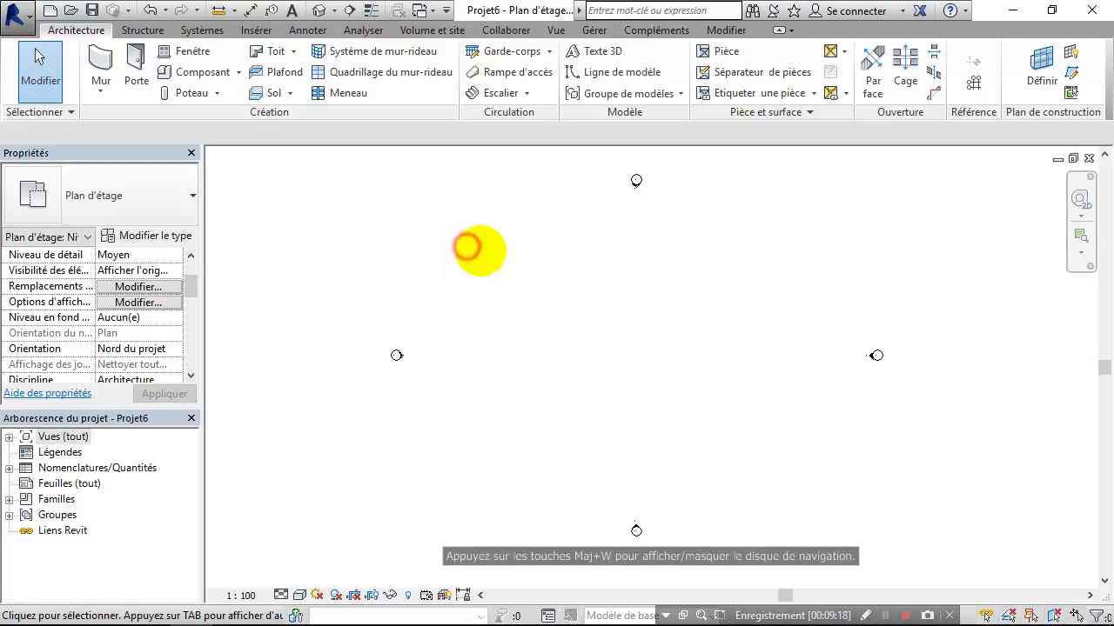
pyautogui.scroll(1, 698, 278)
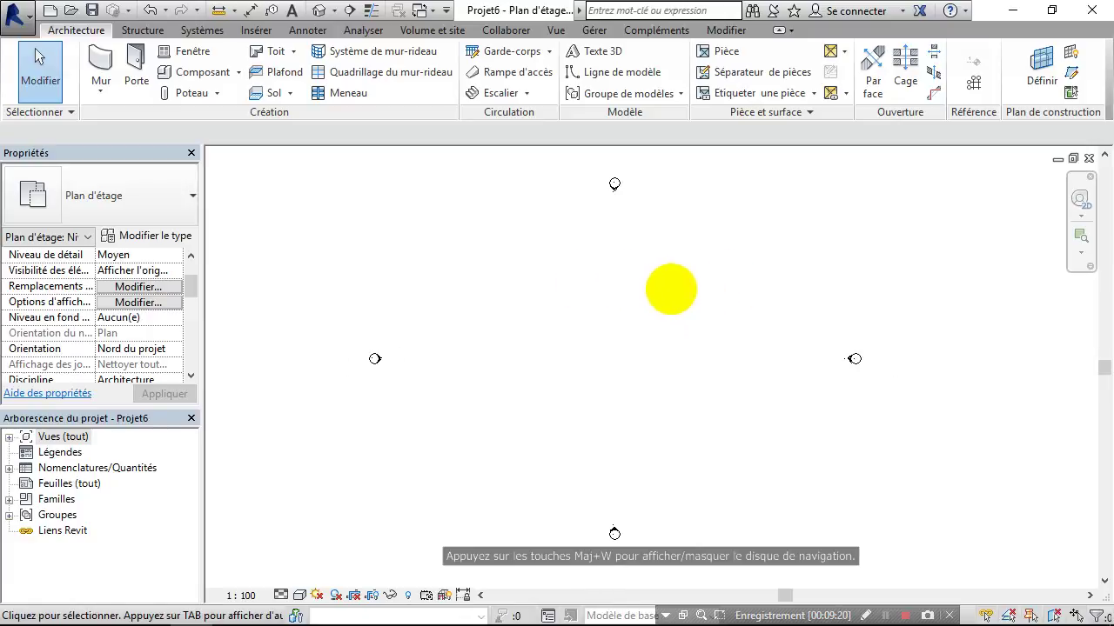
pyautogui.moveTo(768, 287); pyautogui.dragTo(723, 306, button='middle')
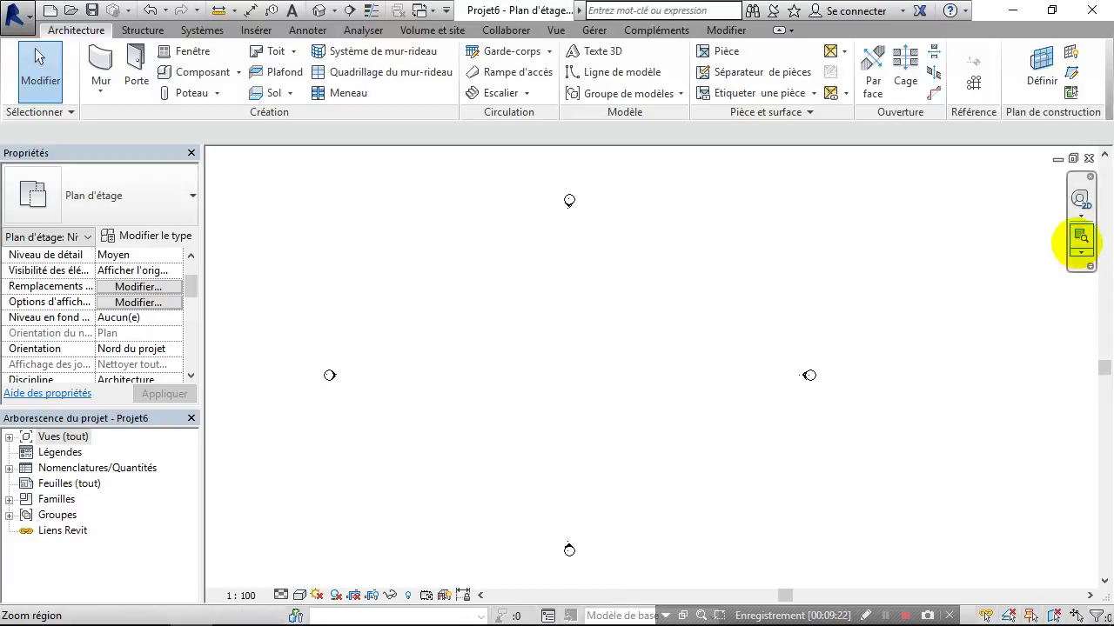
# Fit the floor plan in the view with Zoom tout, and repeat it after changing the zoom level
pyautogui.click(1081, 252)
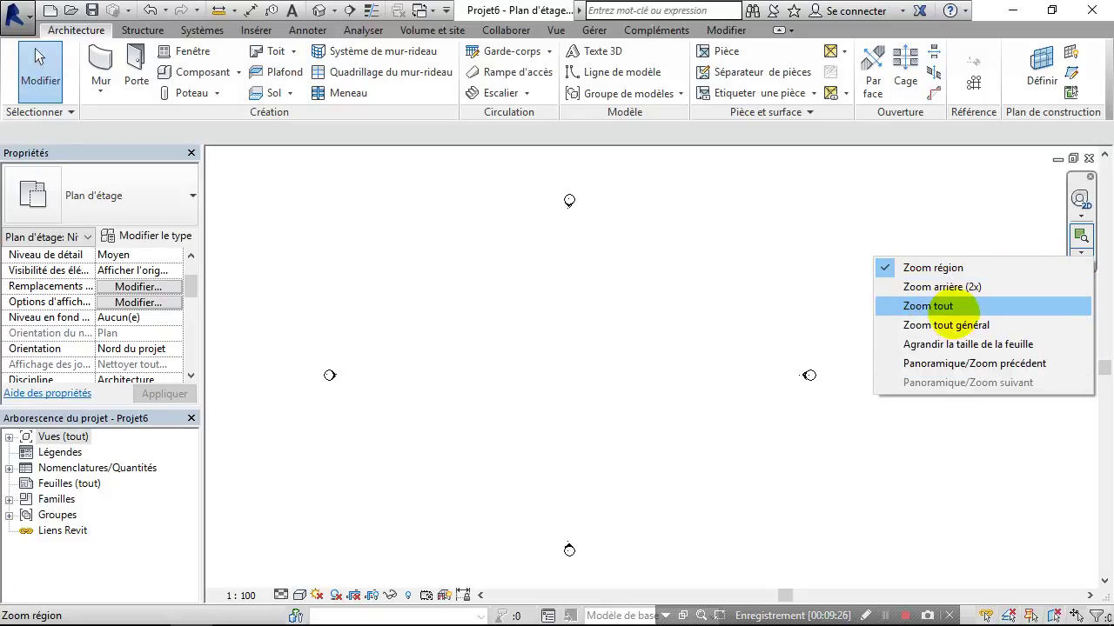
pyautogui.click(953, 306)
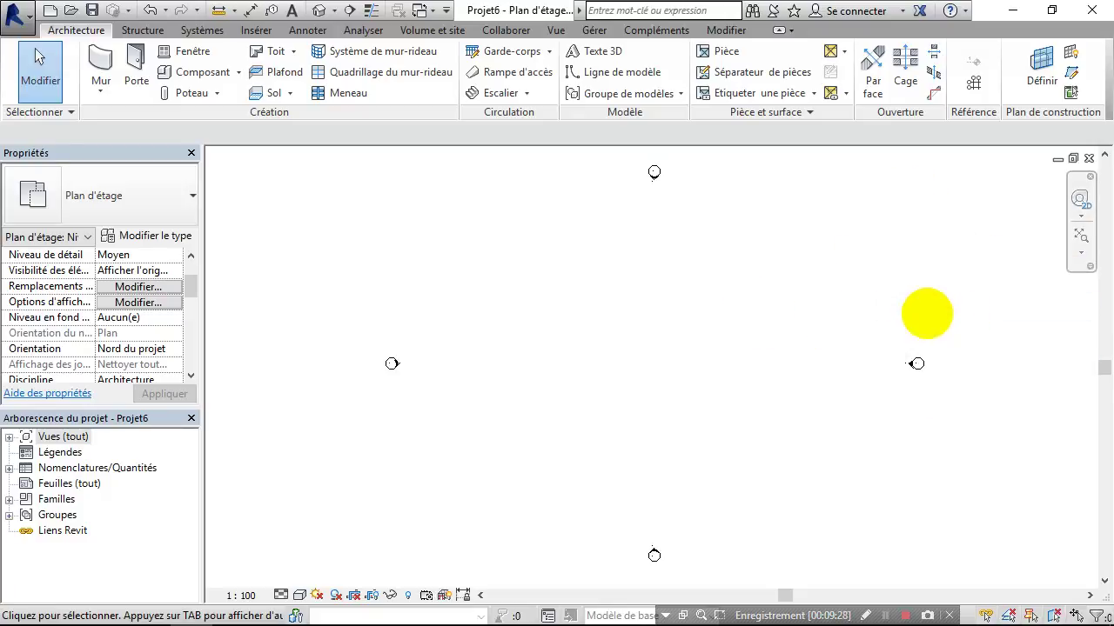
pyautogui.scroll(-4, 609, 299)
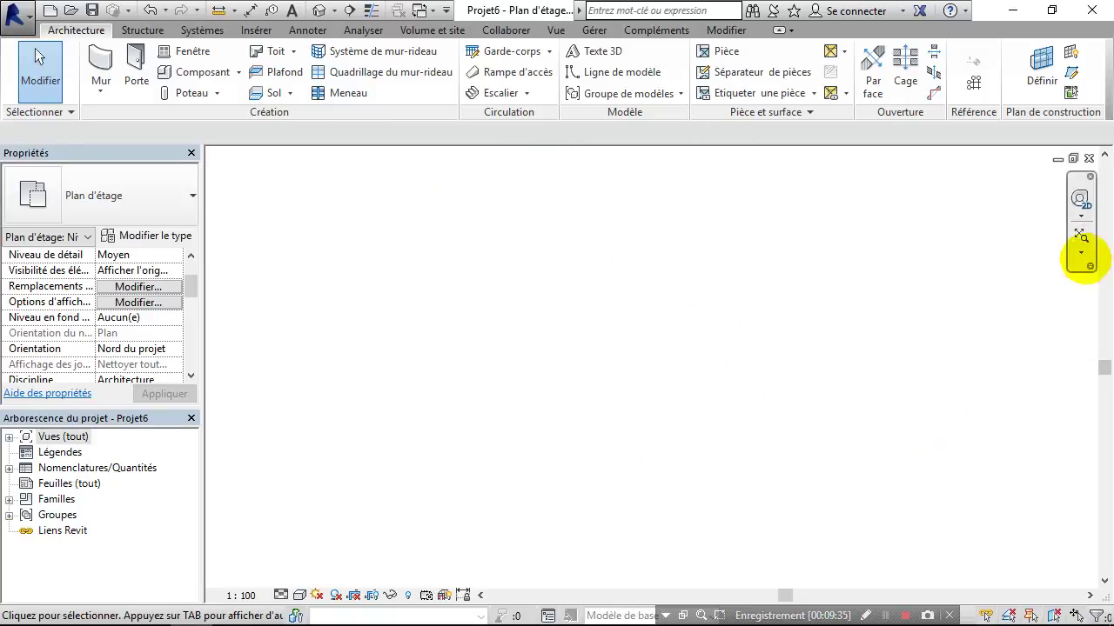
pyautogui.click(1080, 233)
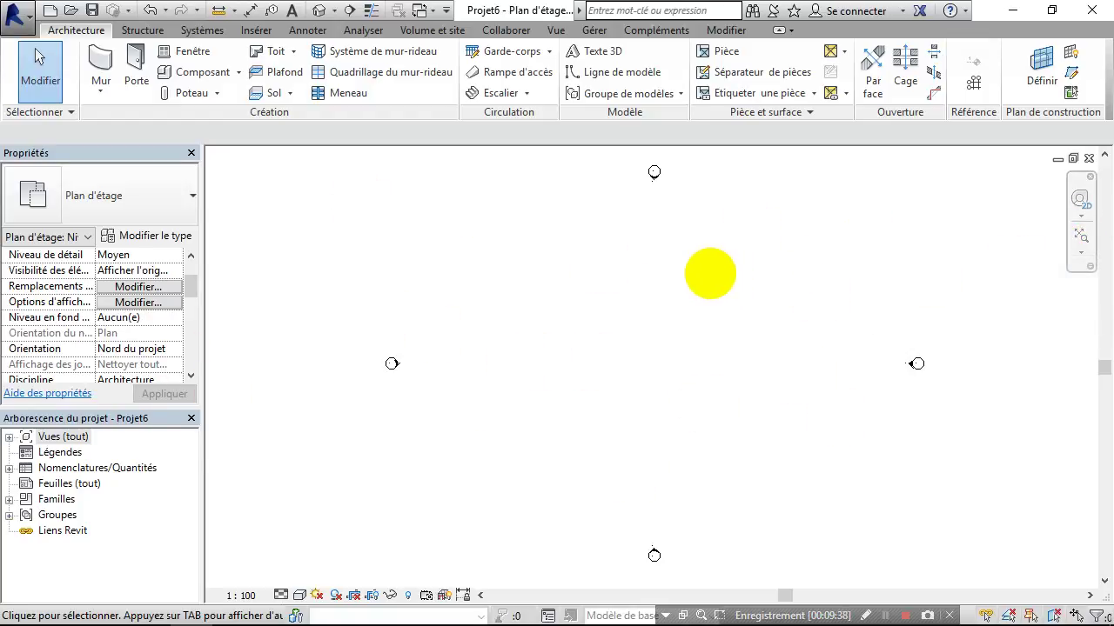
pyautogui.scroll(-5, 706, 265)
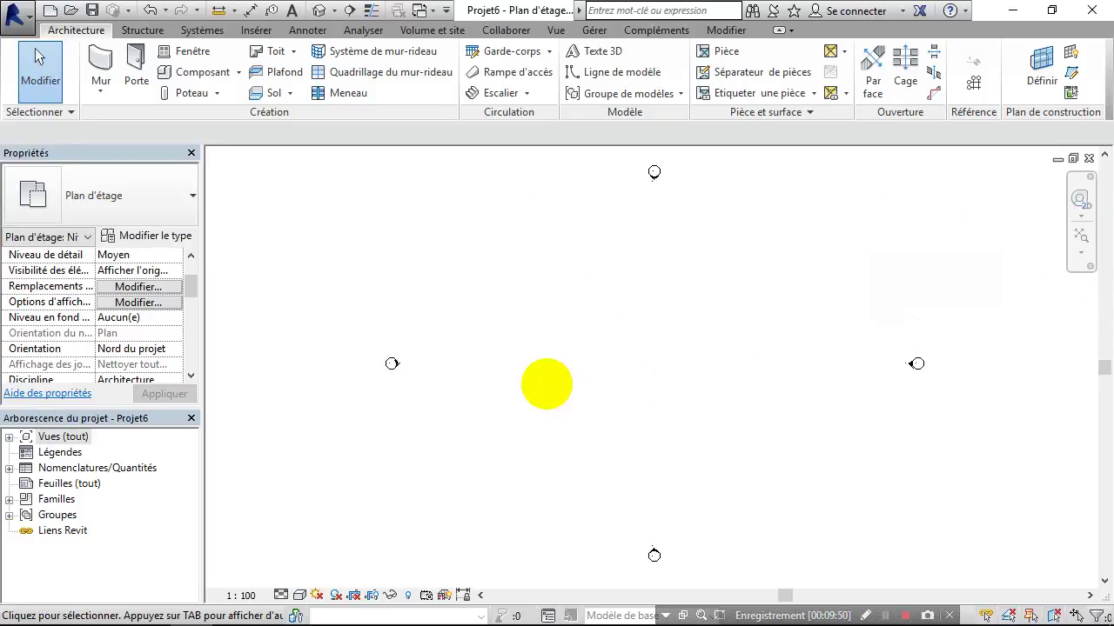
# Magnify an area between the elevation markers with Zoom région, and back out with Zoom arrière (2x)
pyautogui.click(1081, 253)
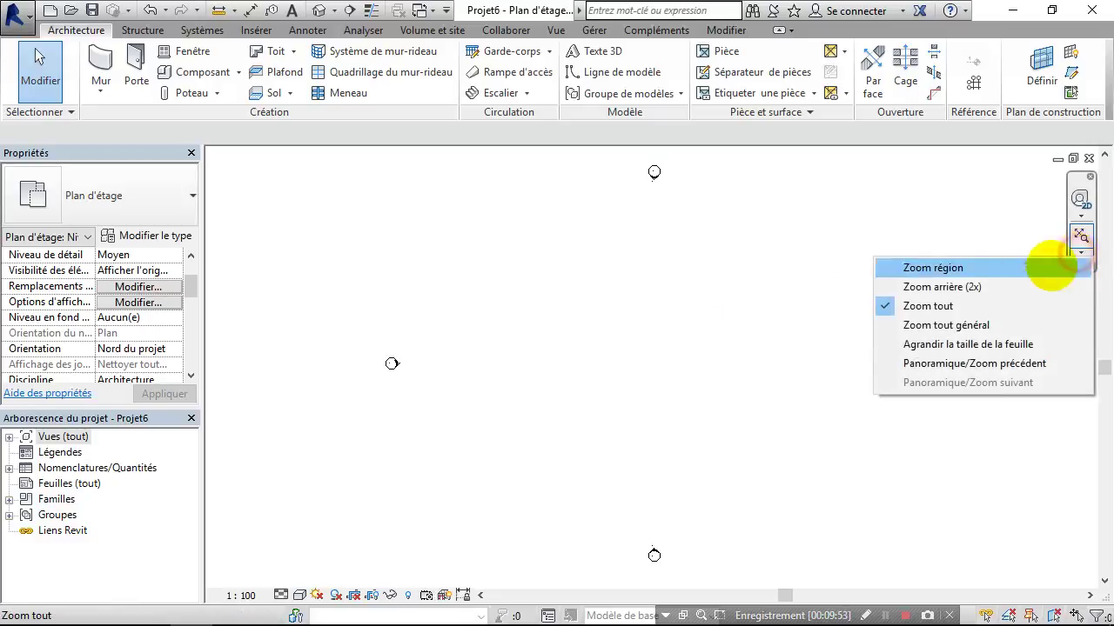
pyautogui.click(990, 268)
pyautogui.moveTo(403, 168); pyautogui.dragTo(875, 452)
pyautogui.click(1081, 252)
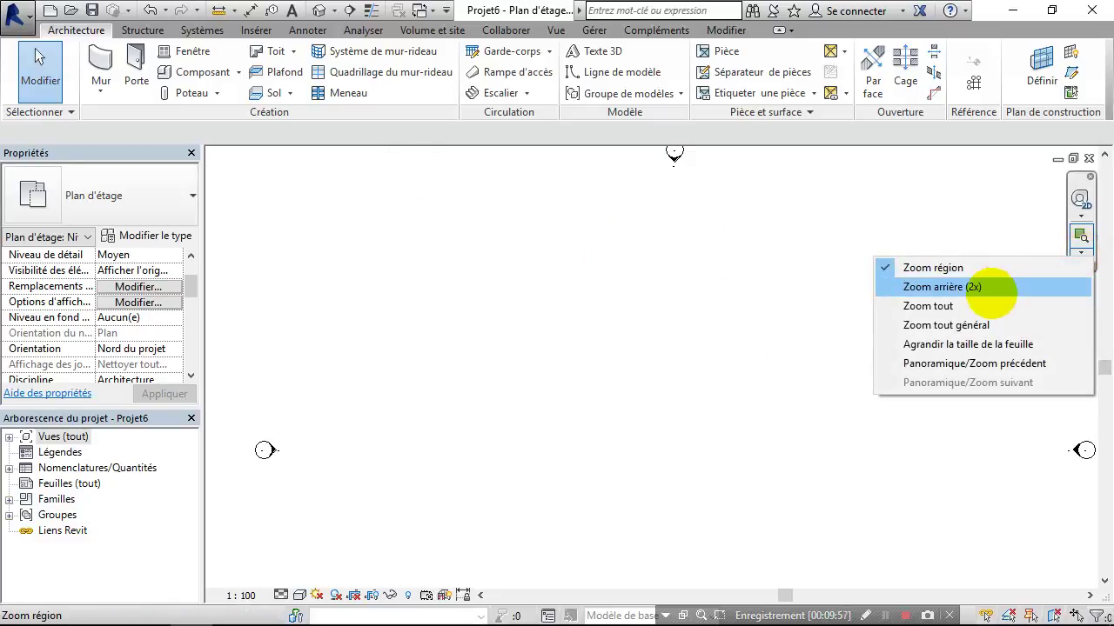
pyautogui.click(988, 284)
pyautogui.scroll(-1, 800, 323)
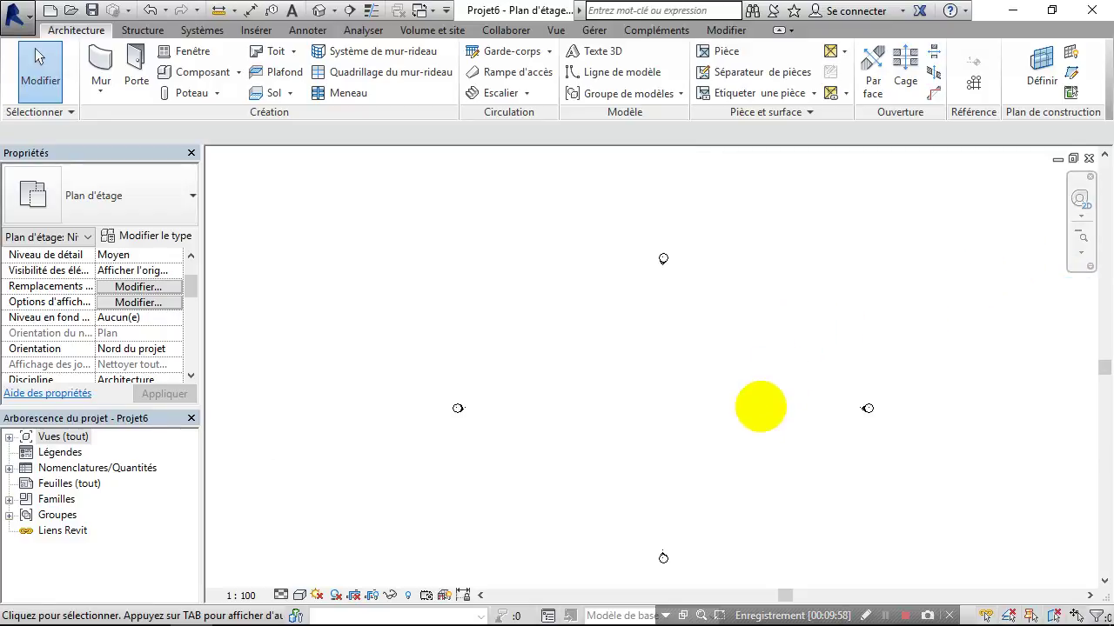
# Fit the open views with Zoom tout général, and review the remaining zoom options
pyautogui.click(1081, 252)
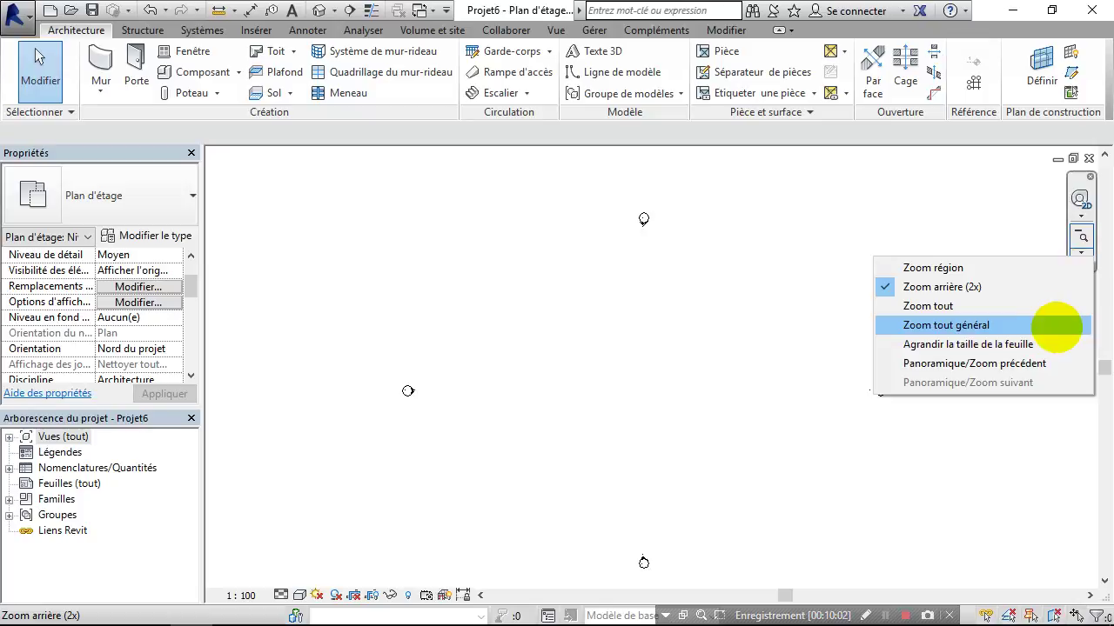
pyautogui.click(1055, 326)
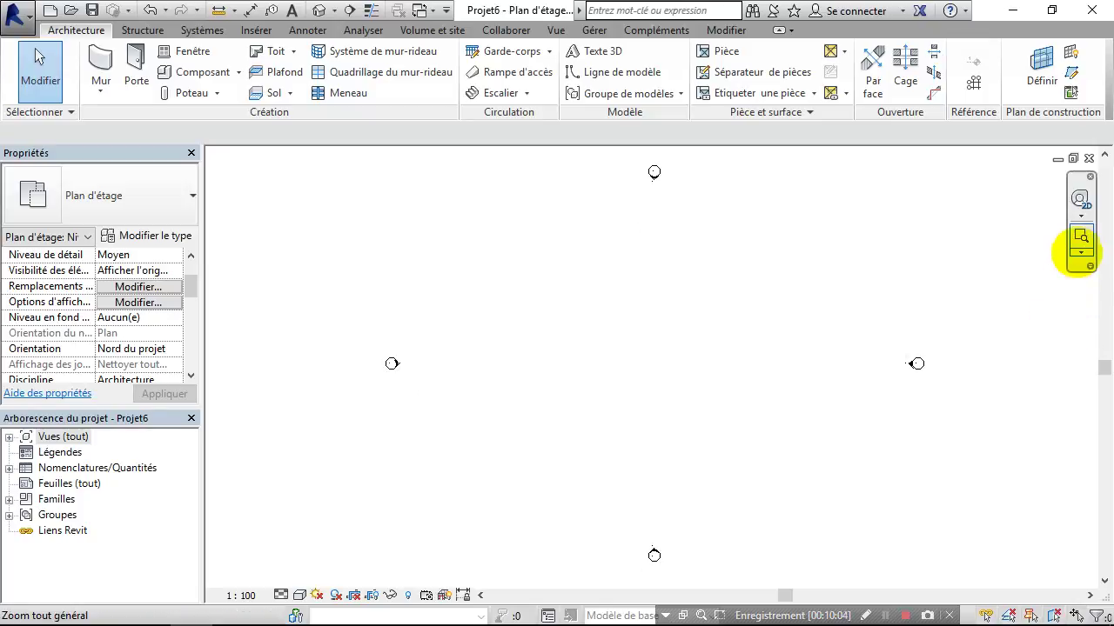
pyautogui.click(1081, 252)
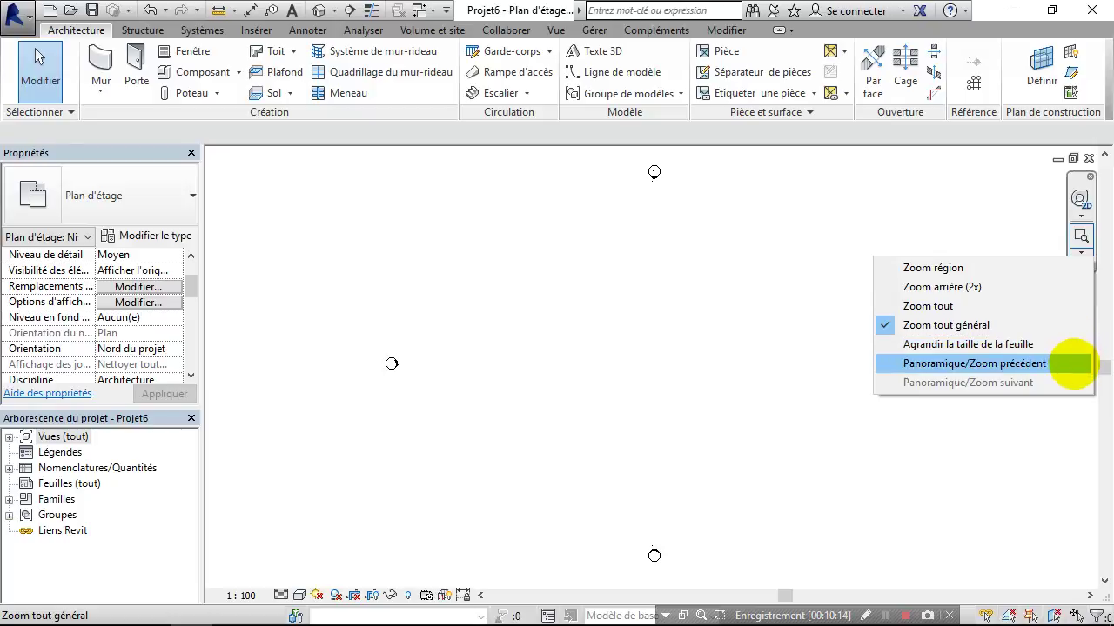
pyautogui.click(898, 191)
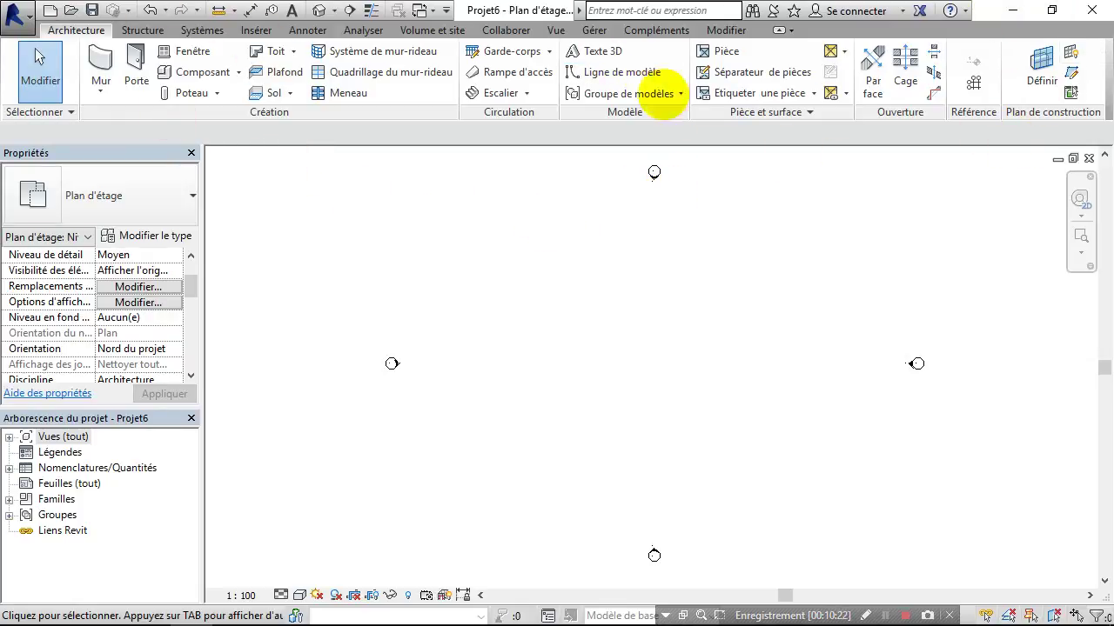
# Review the ribbon's minimising options and keep the current display mode
pyautogui.click(792, 30)
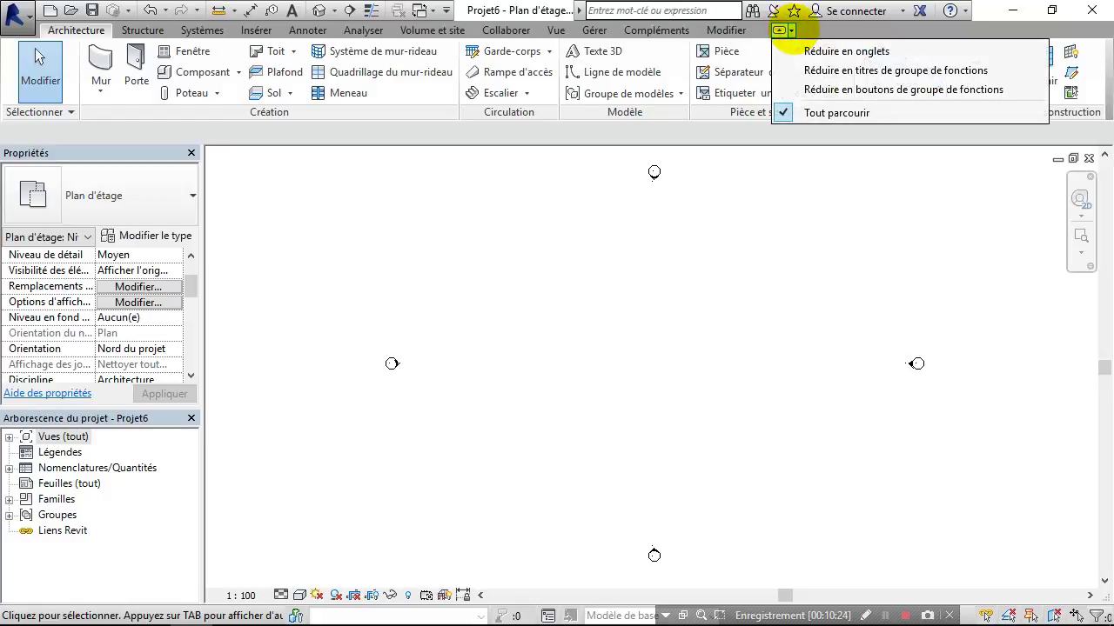
pyautogui.click(711, 407)
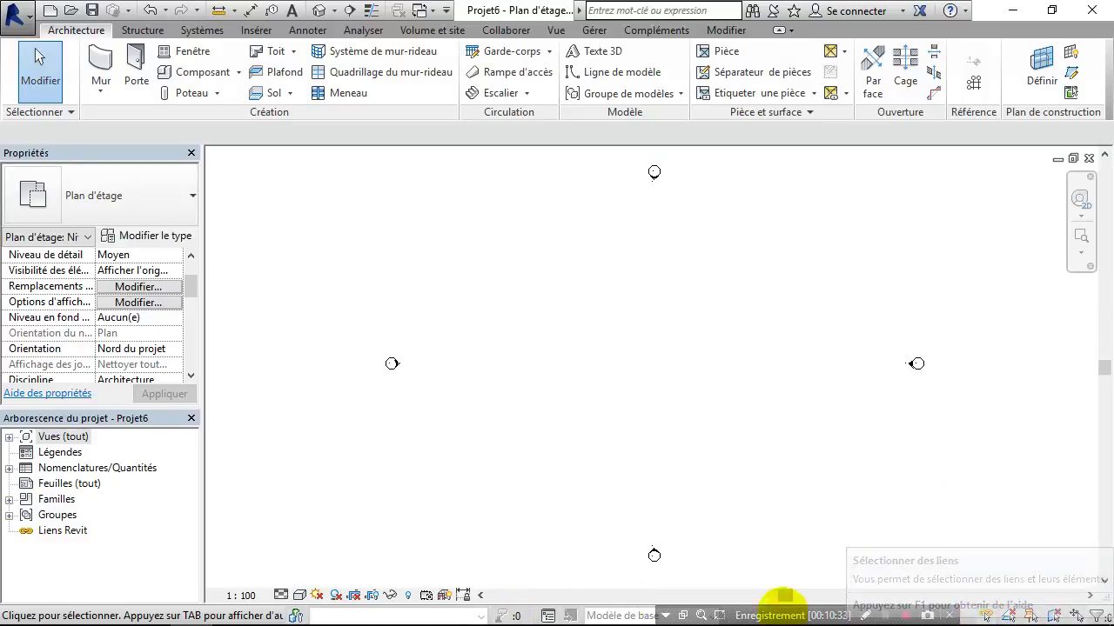
pyautogui.moveTo(792, 609); pyautogui.dragTo(435, 142)
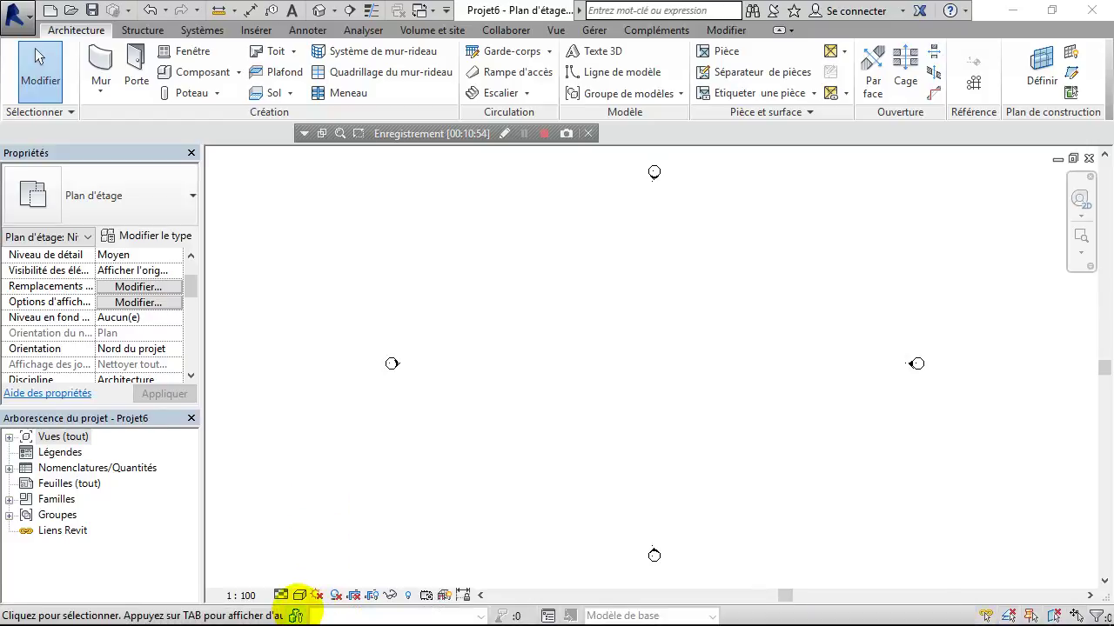
# Review the Partage du projet settings for levels, grids and remaining elements, and cancel without activating worksharing
pyautogui.click(296, 615)
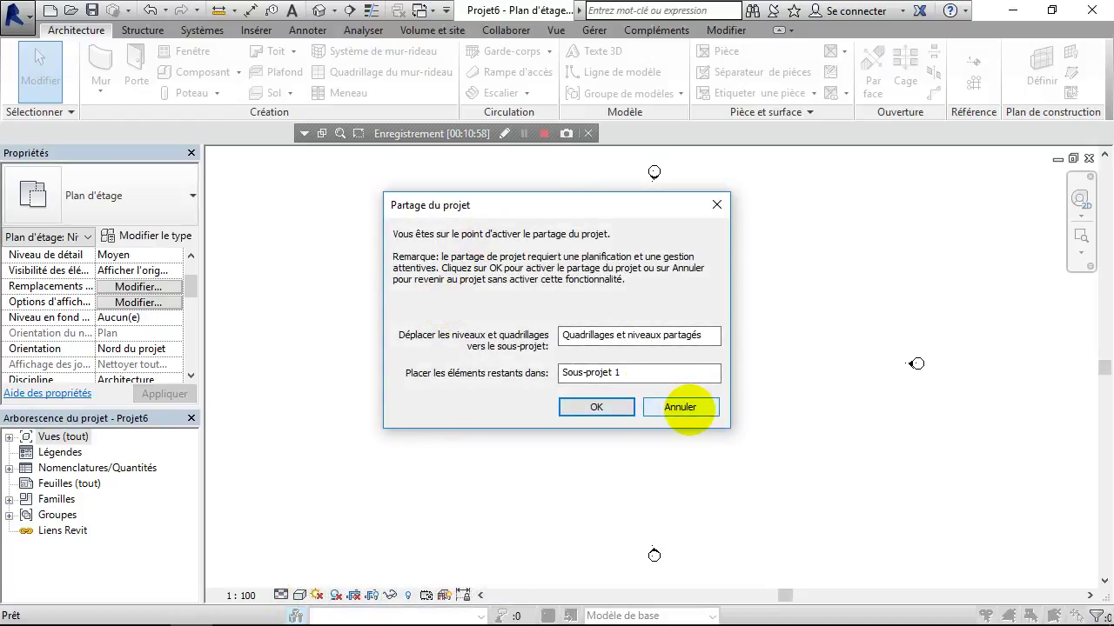
pyautogui.click(680, 406)
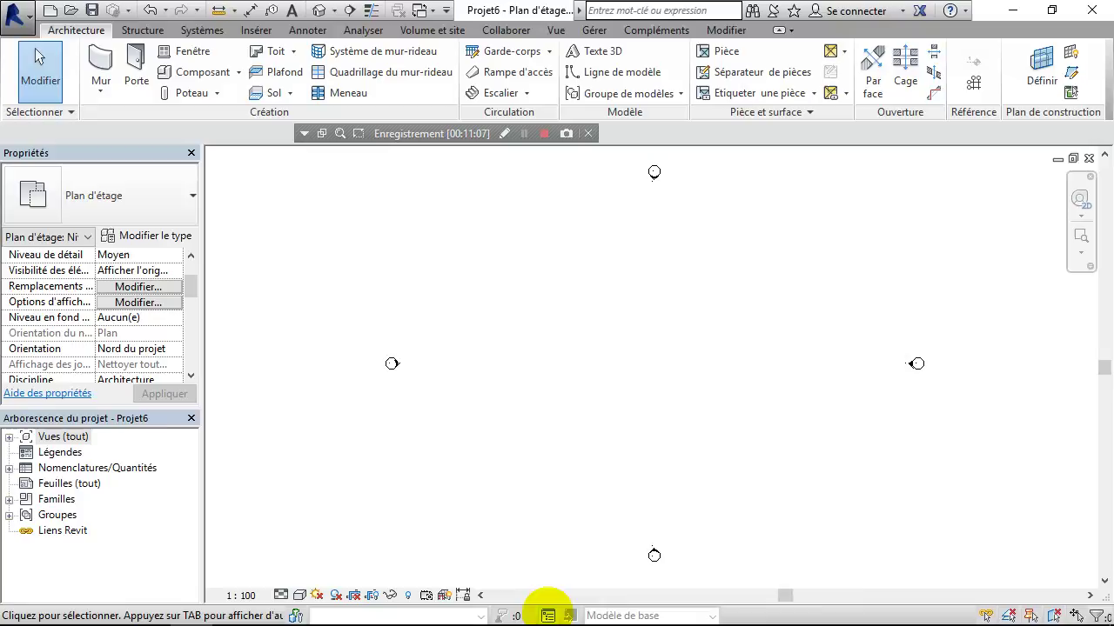
# Review the Variantes dialog twice, checking the current design option and the available option commands, and close it without creating any
pyautogui.click(548, 615)
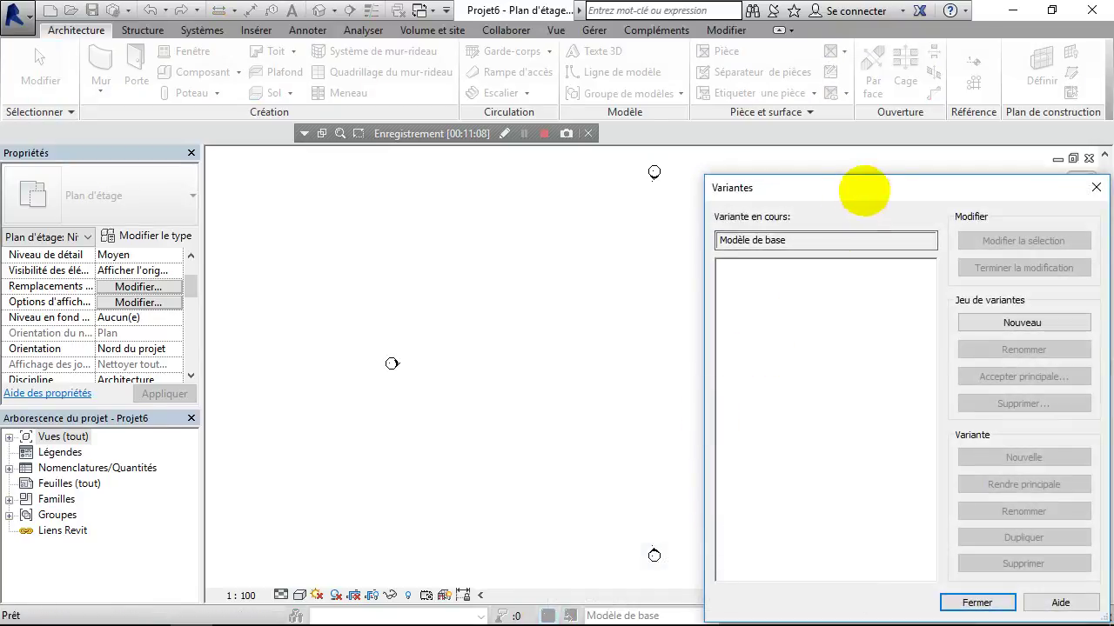
pyautogui.moveTo(870, 182); pyautogui.dragTo(800, 148)
pyautogui.click(1026, 152)
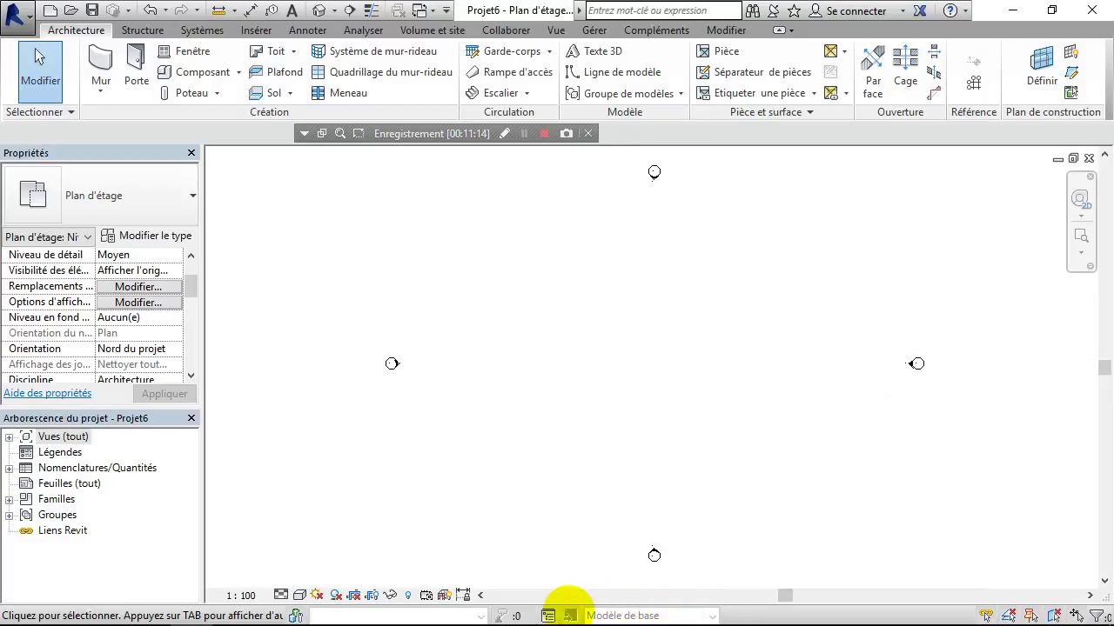
pyautogui.click(547, 615)
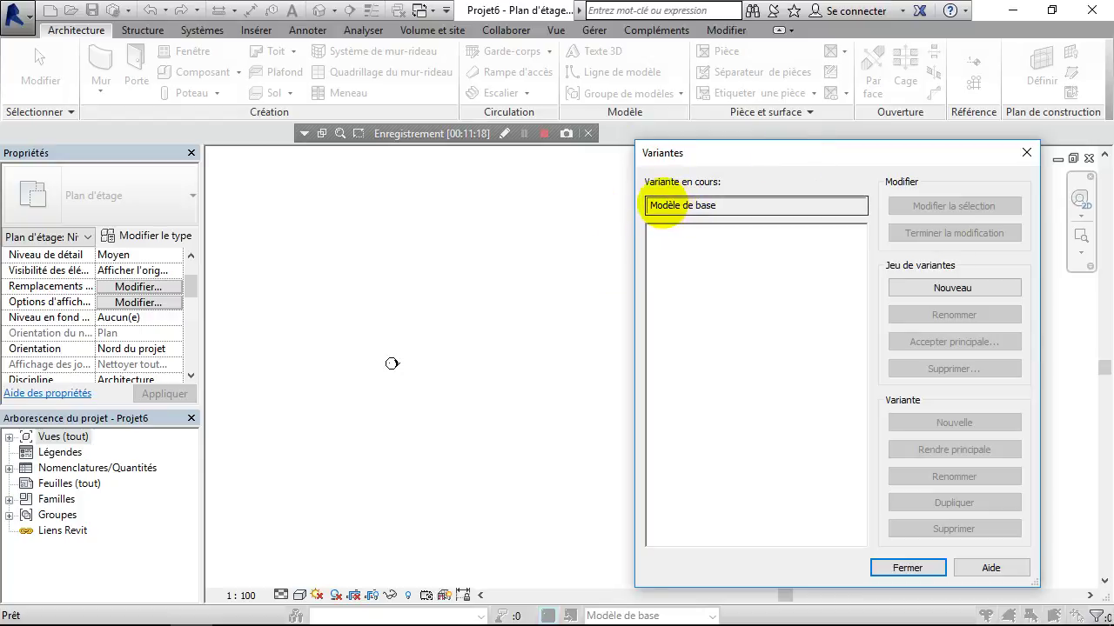
pyautogui.moveTo(650, 206); pyautogui.dragTo(754, 209)
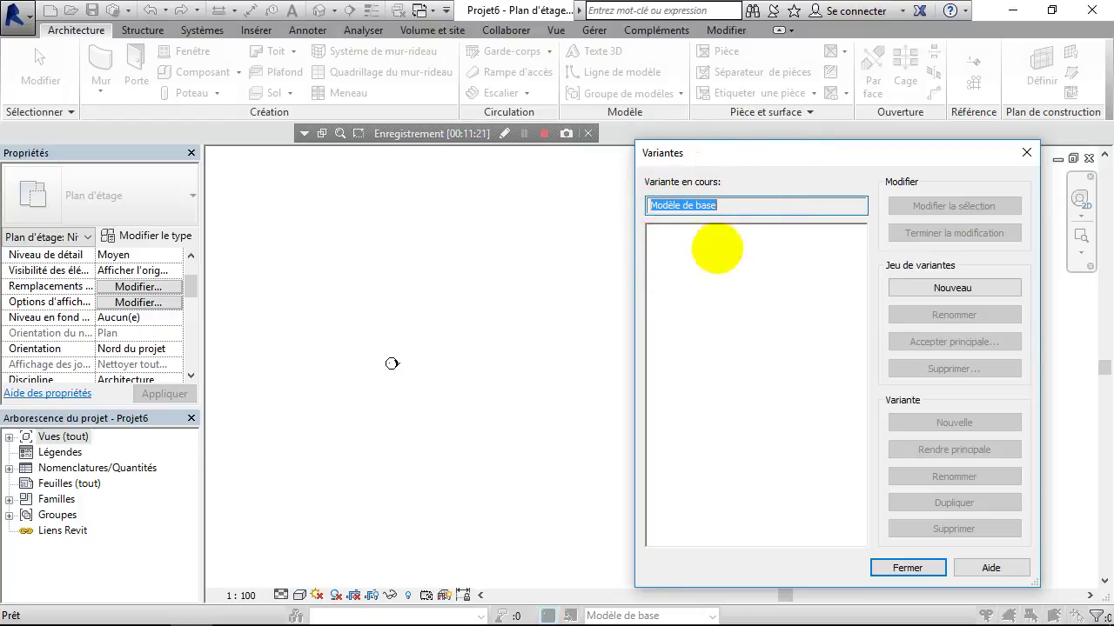
pyautogui.click(1025, 153)
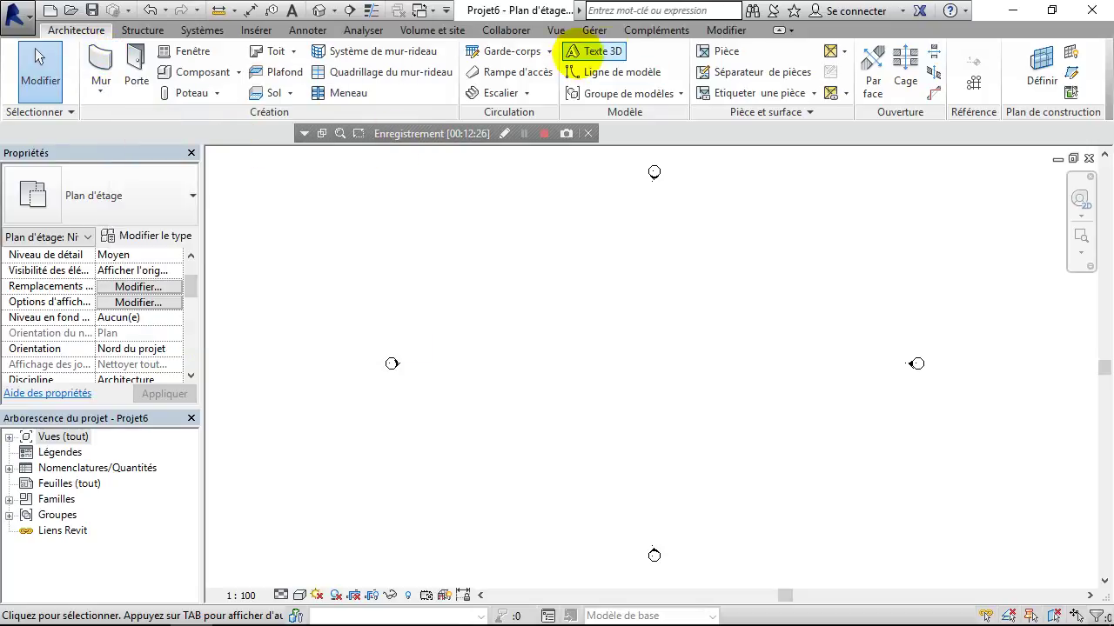
# Examine the geometry, modification and measuring tools of the Modifier set, and return to the Architecture tools
pyautogui.click(726, 31)
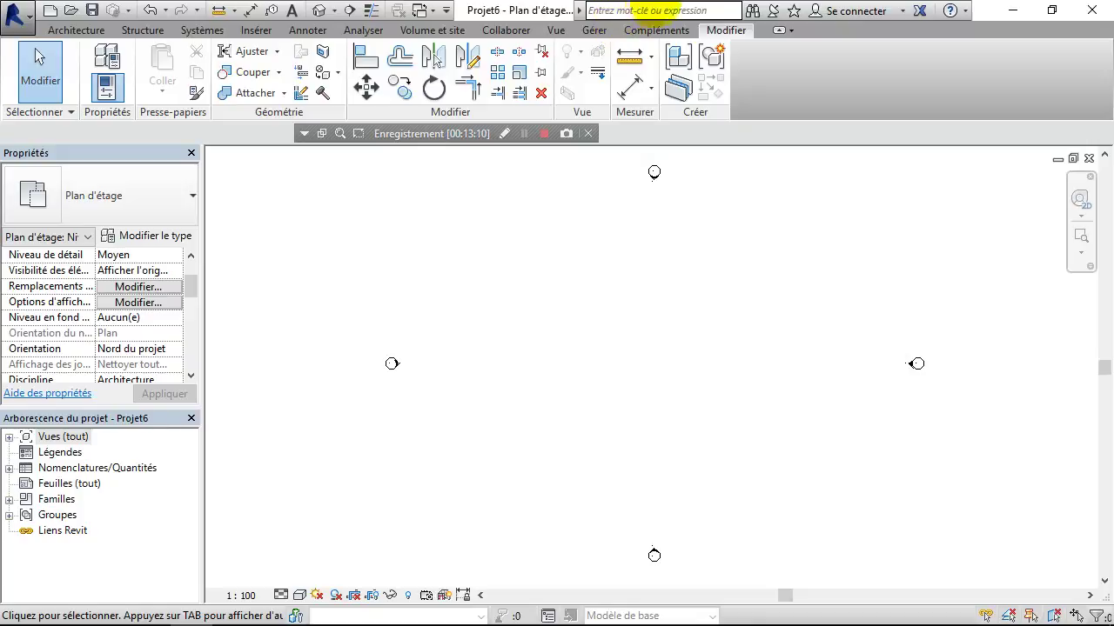
pyautogui.click(54, 29)
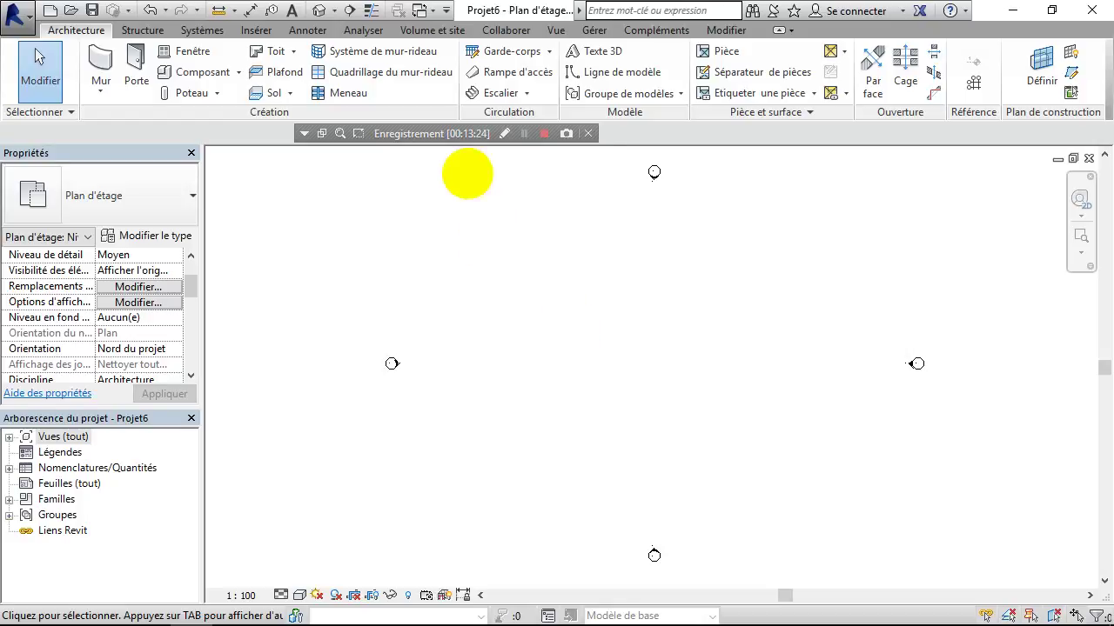
pyautogui.moveTo(418, 133); pyautogui.dragTo(781, 616)
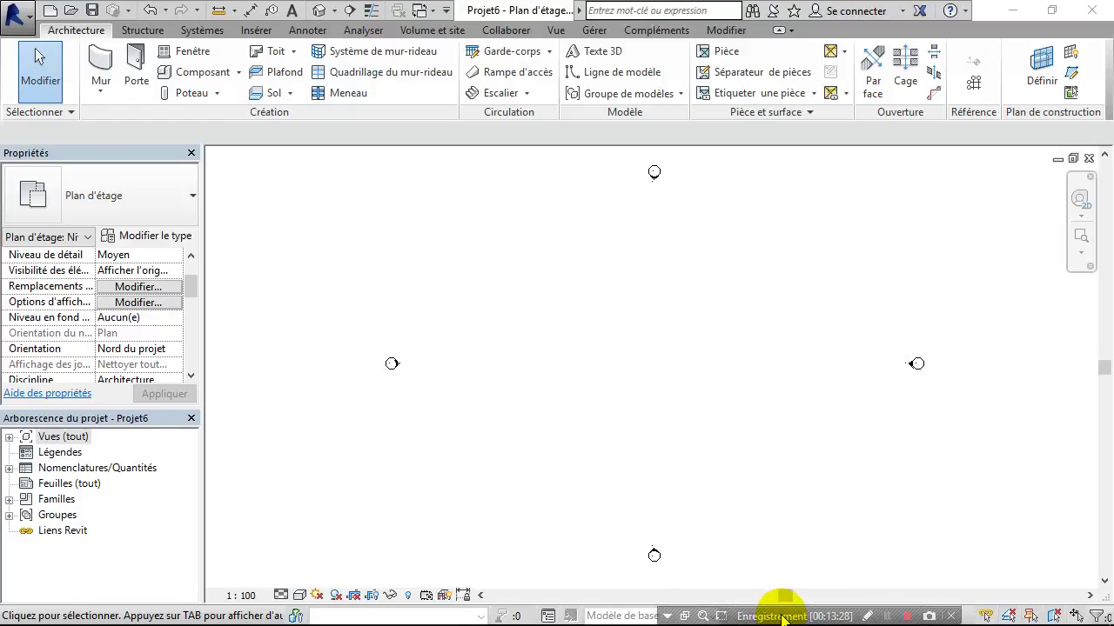